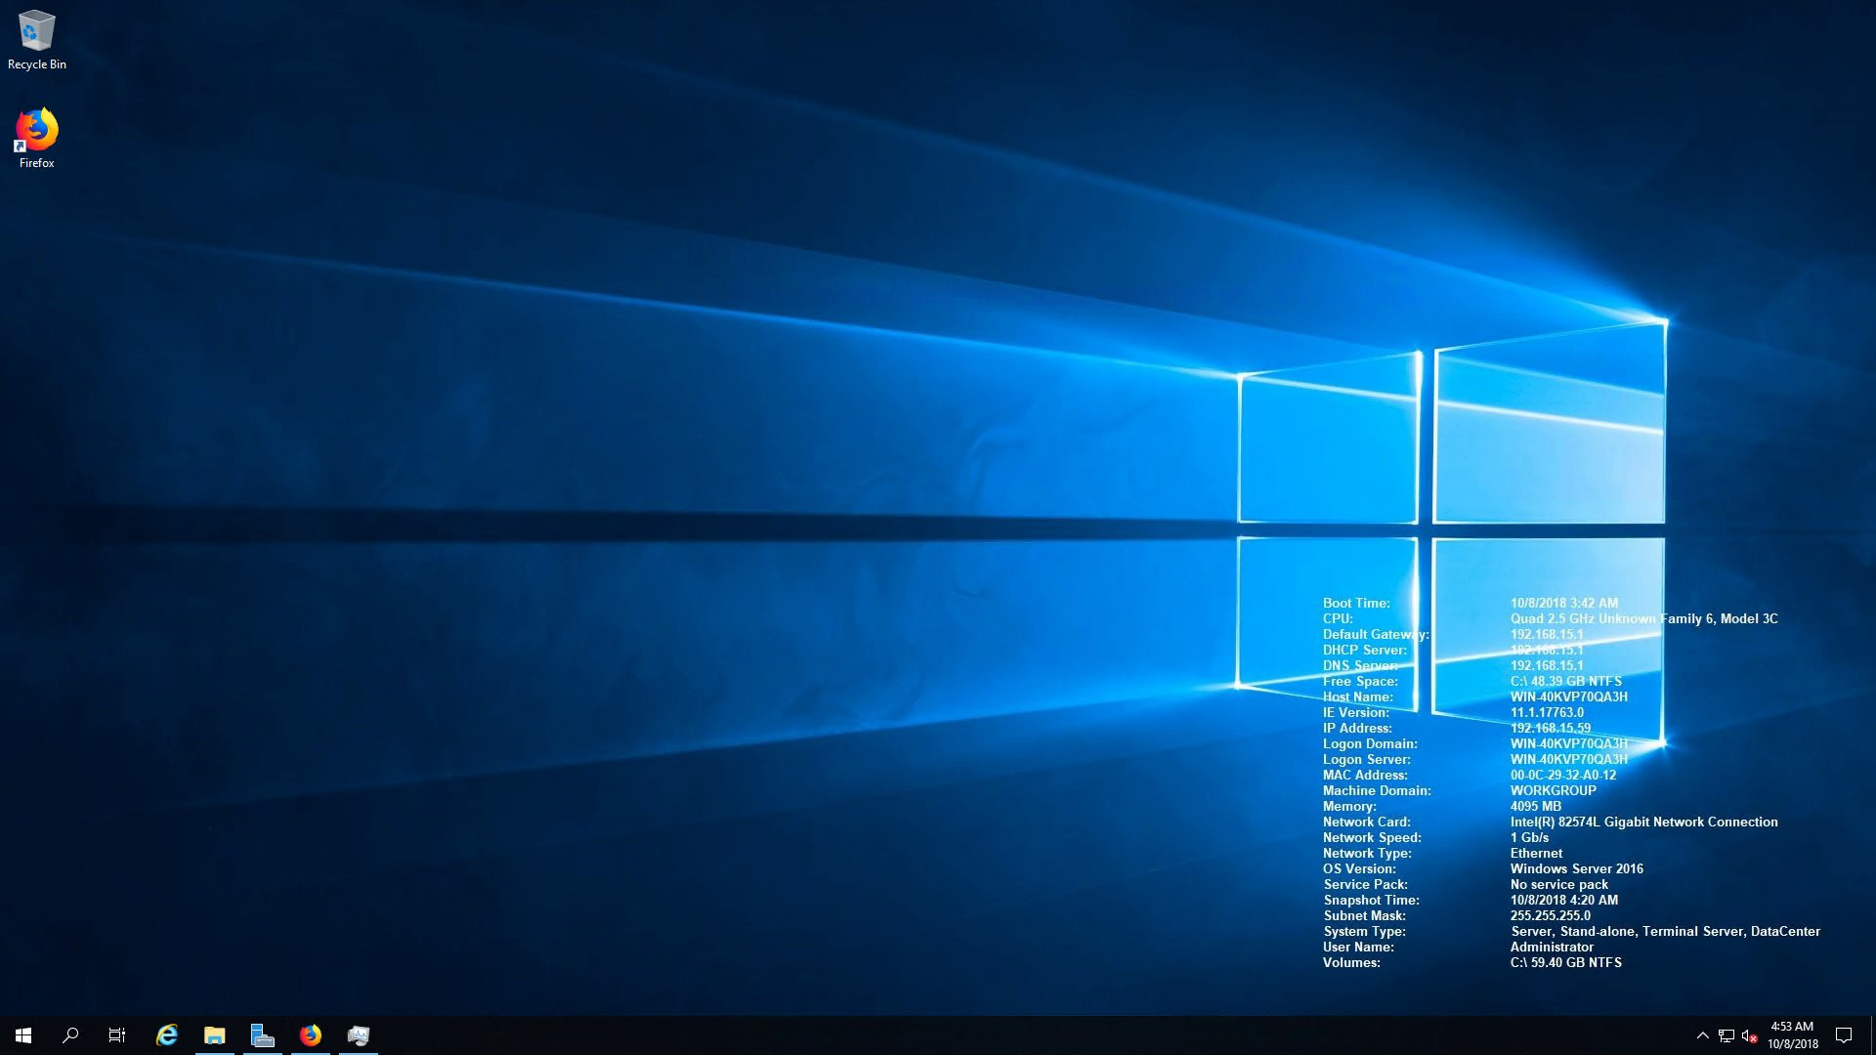
Step: Switch to Firefox and start connecting to the server win-40kvp70qa3h using another account
left_click(311, 1036)
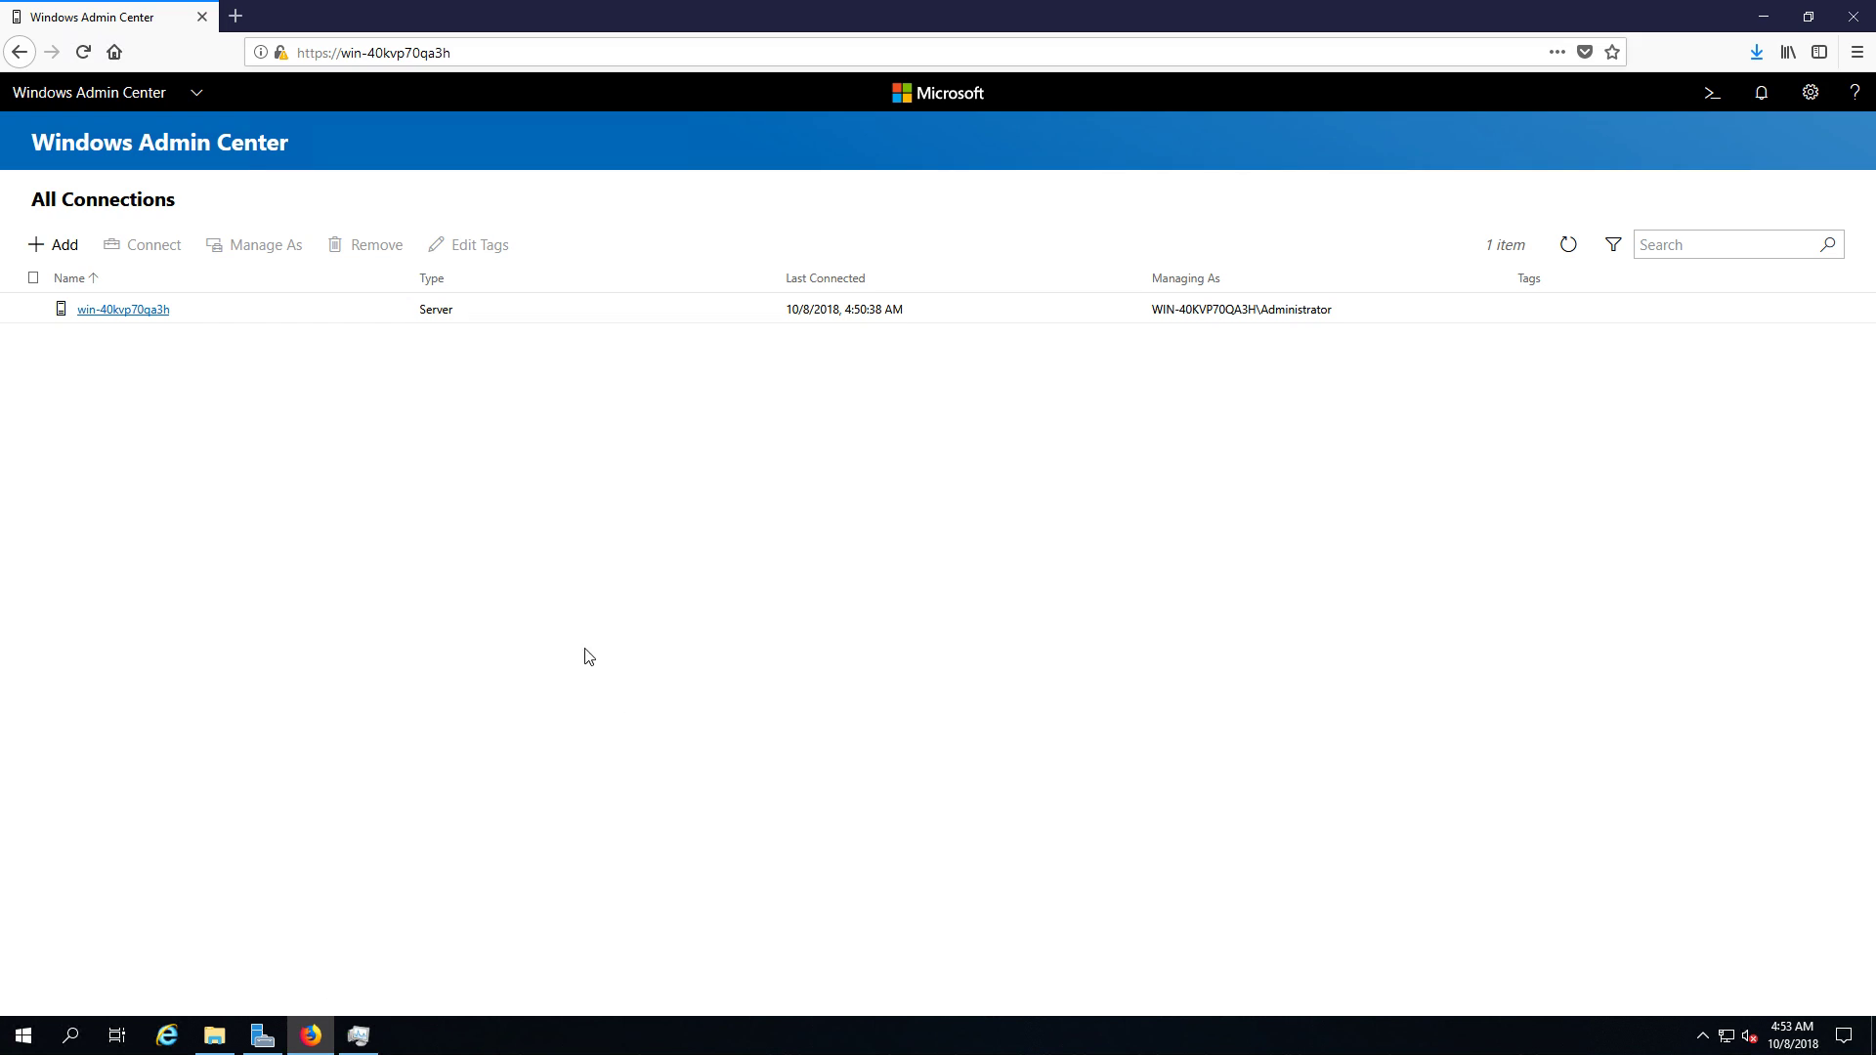
left_click(305, 321)
left_click(155, 309)
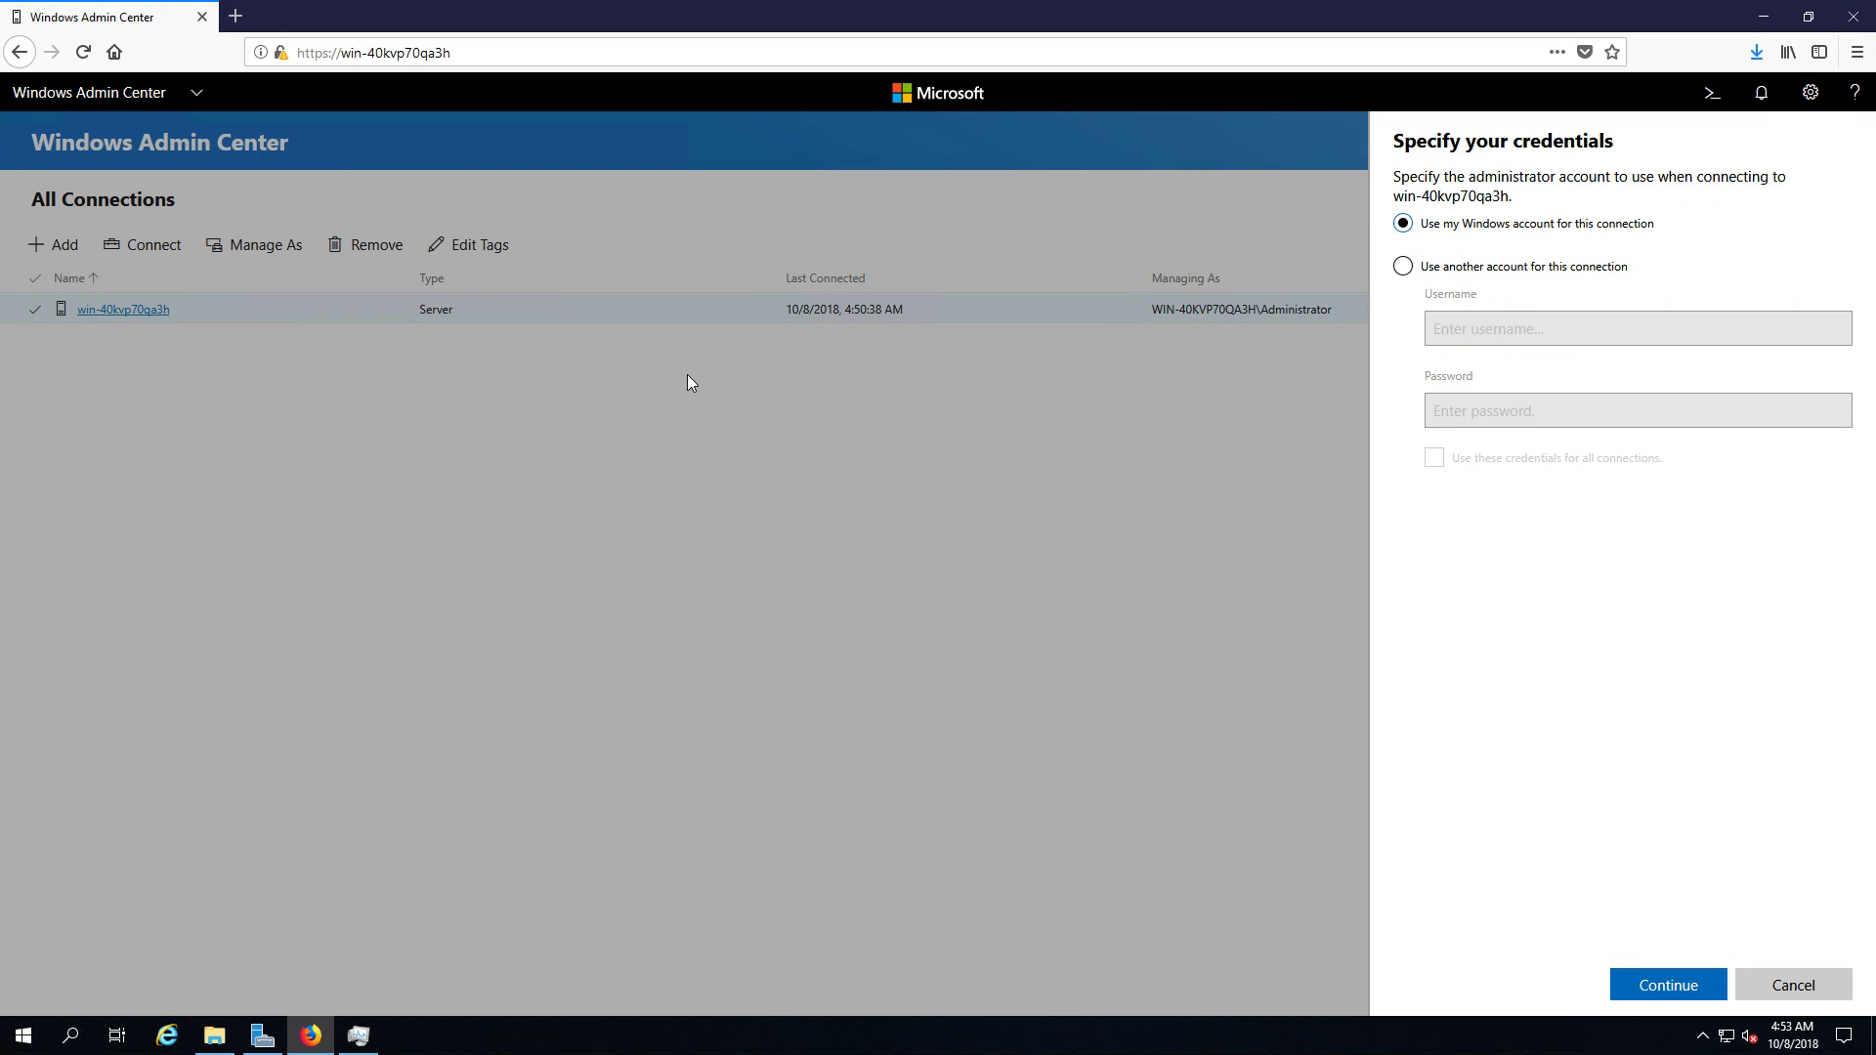
left_click(1525, 266)
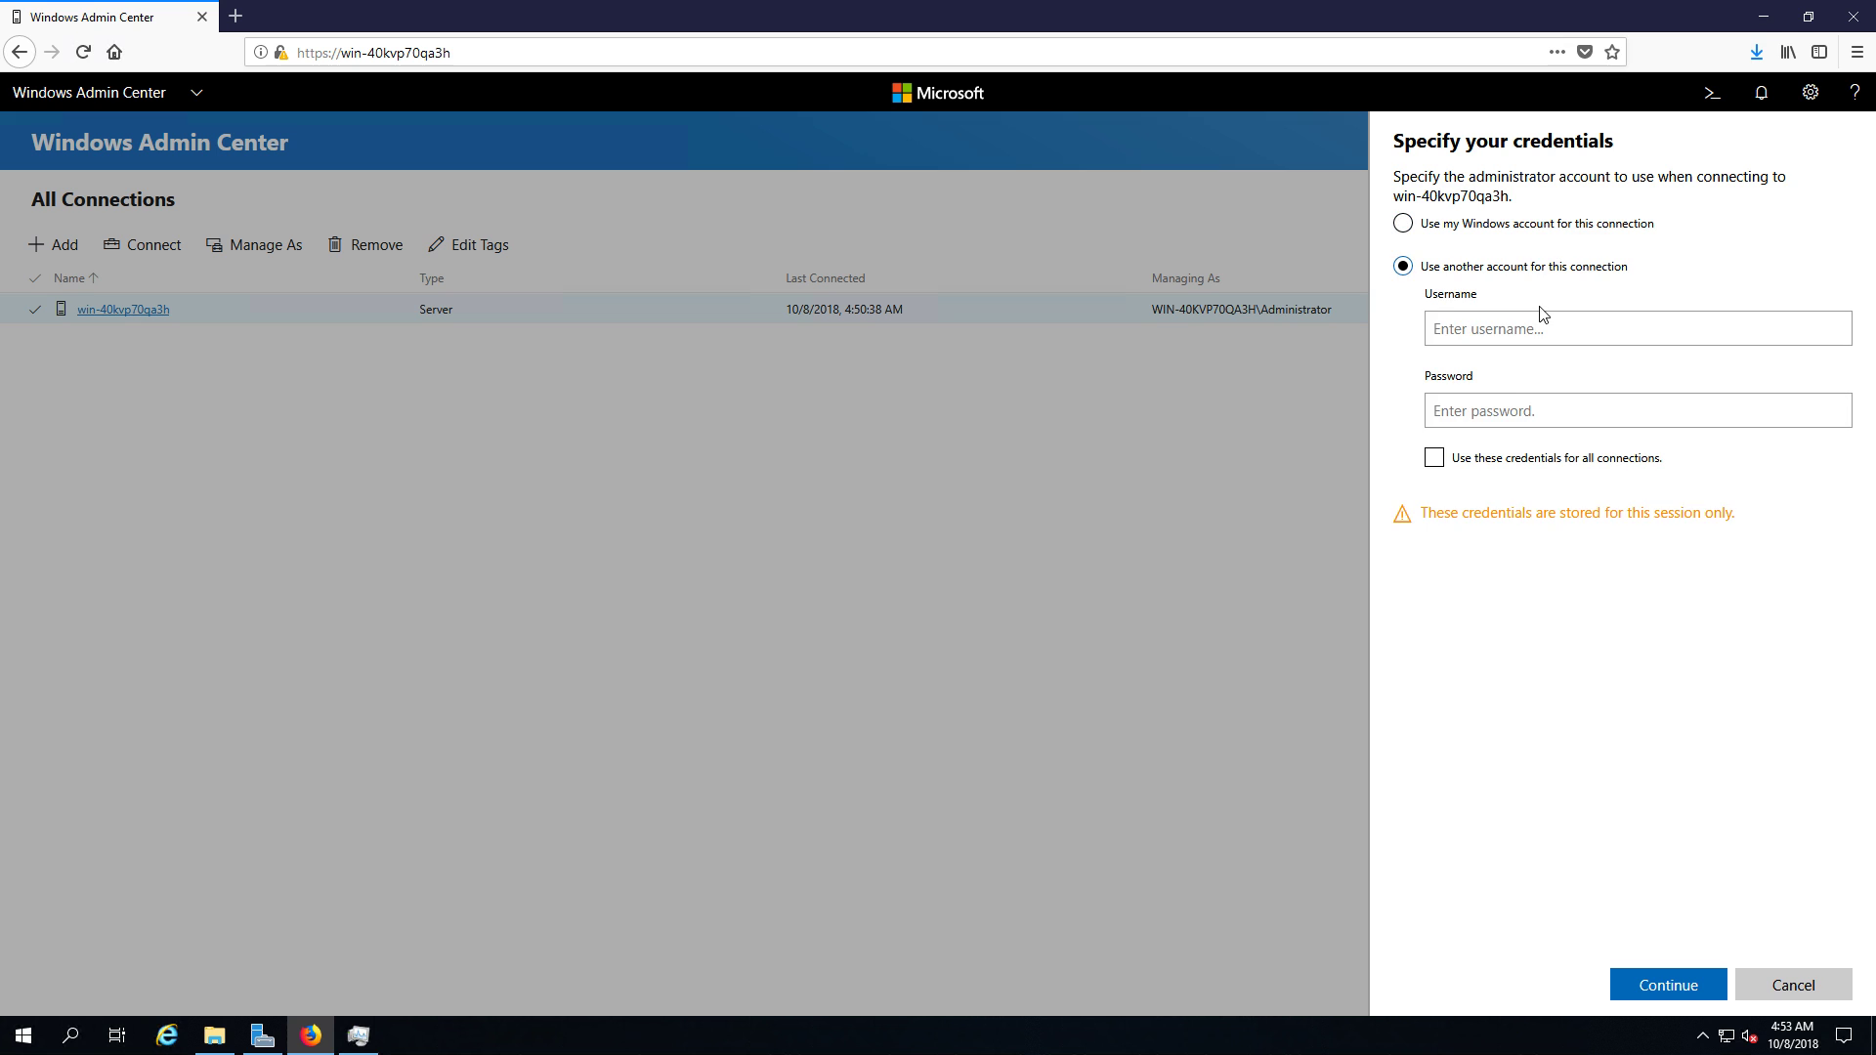
Step: Enter the account's username and password, apply the credentials to all connections, and connect without saving the login in the browser
left_click(1529, 330)
type("Aa")
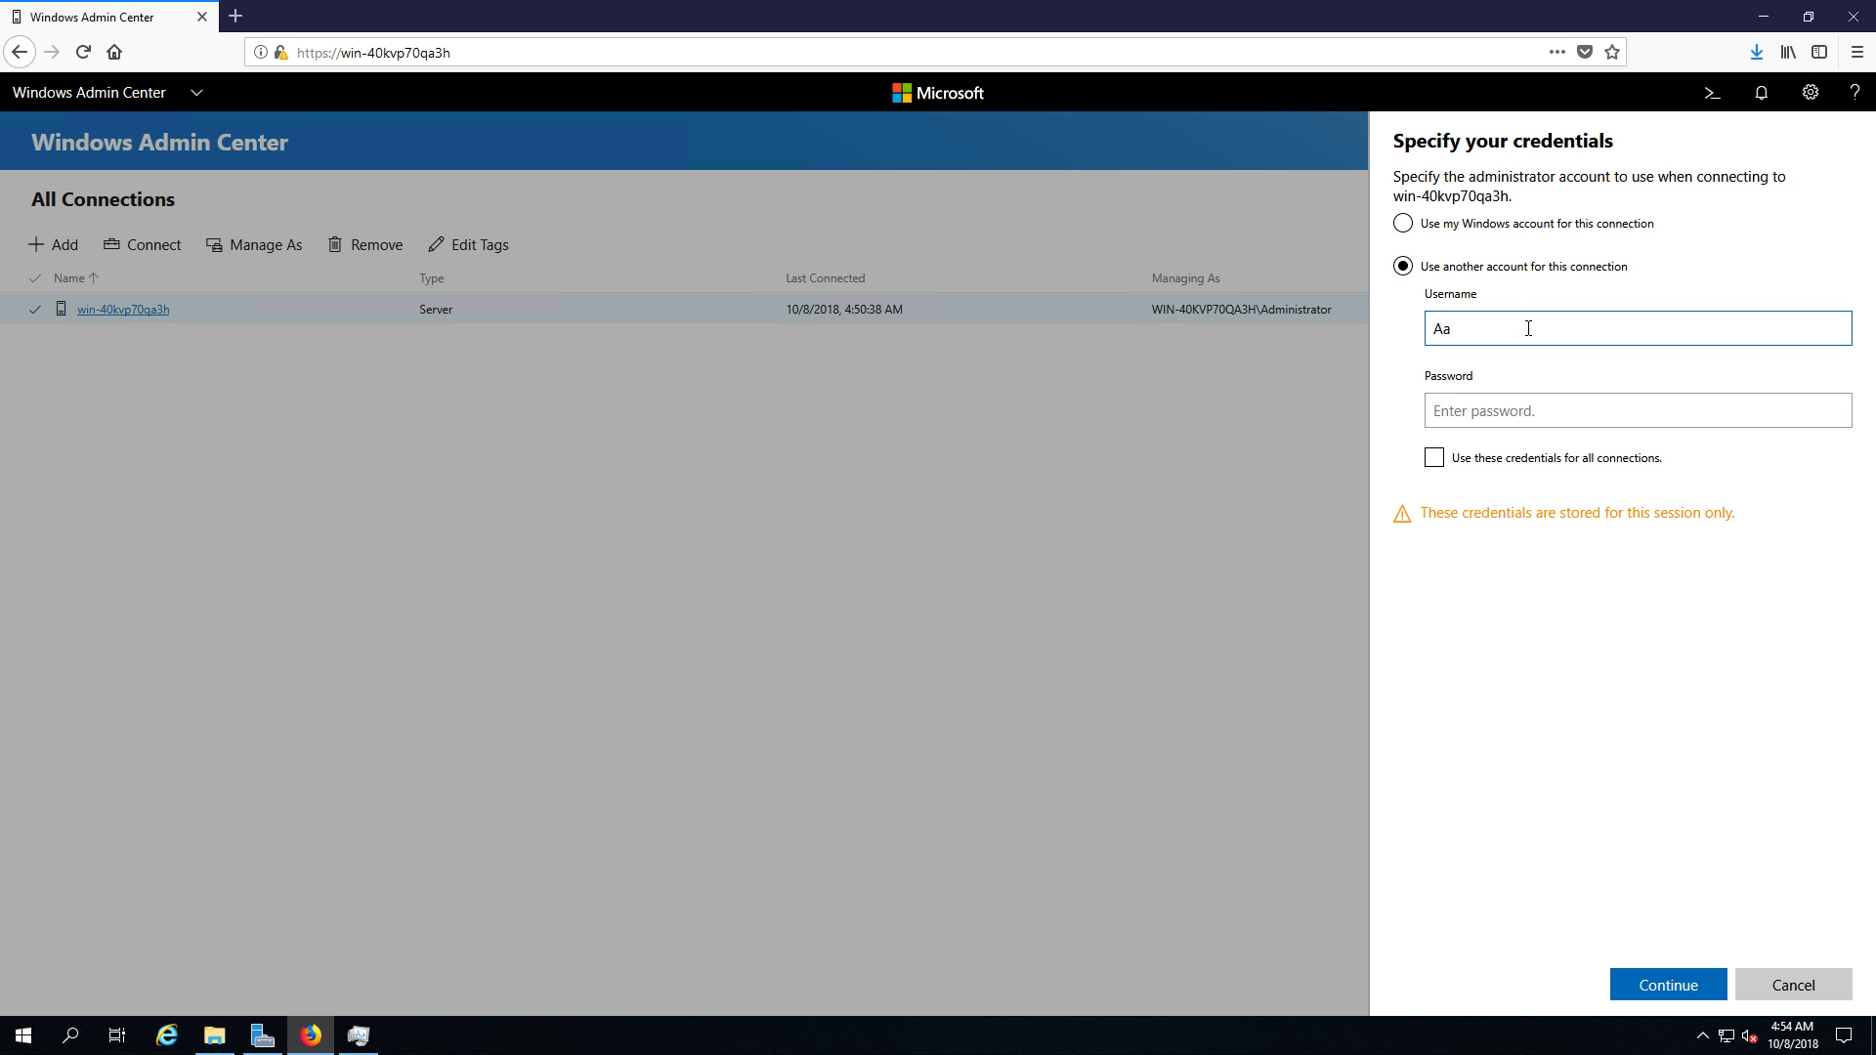
key("BackSpace")
type("raripe")
left_click(1508, 408)
type("********")
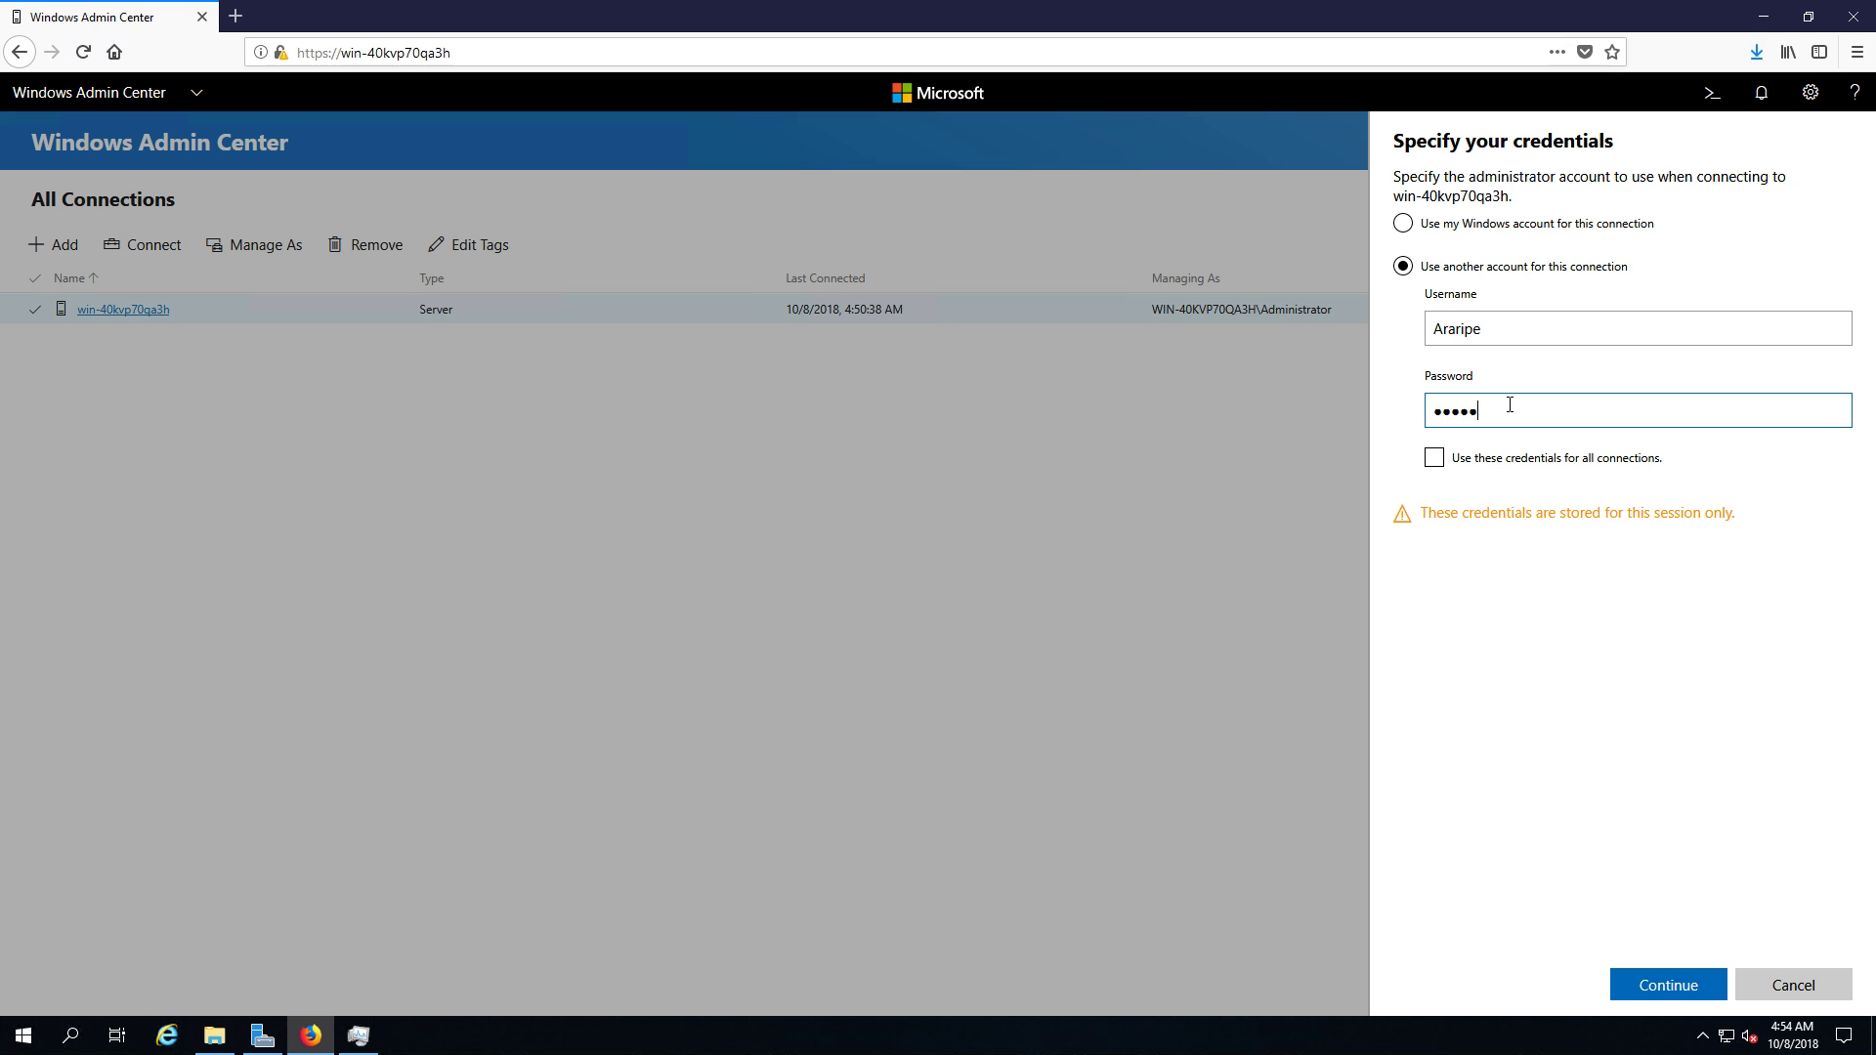
type("****")
left_click(1488, 459)
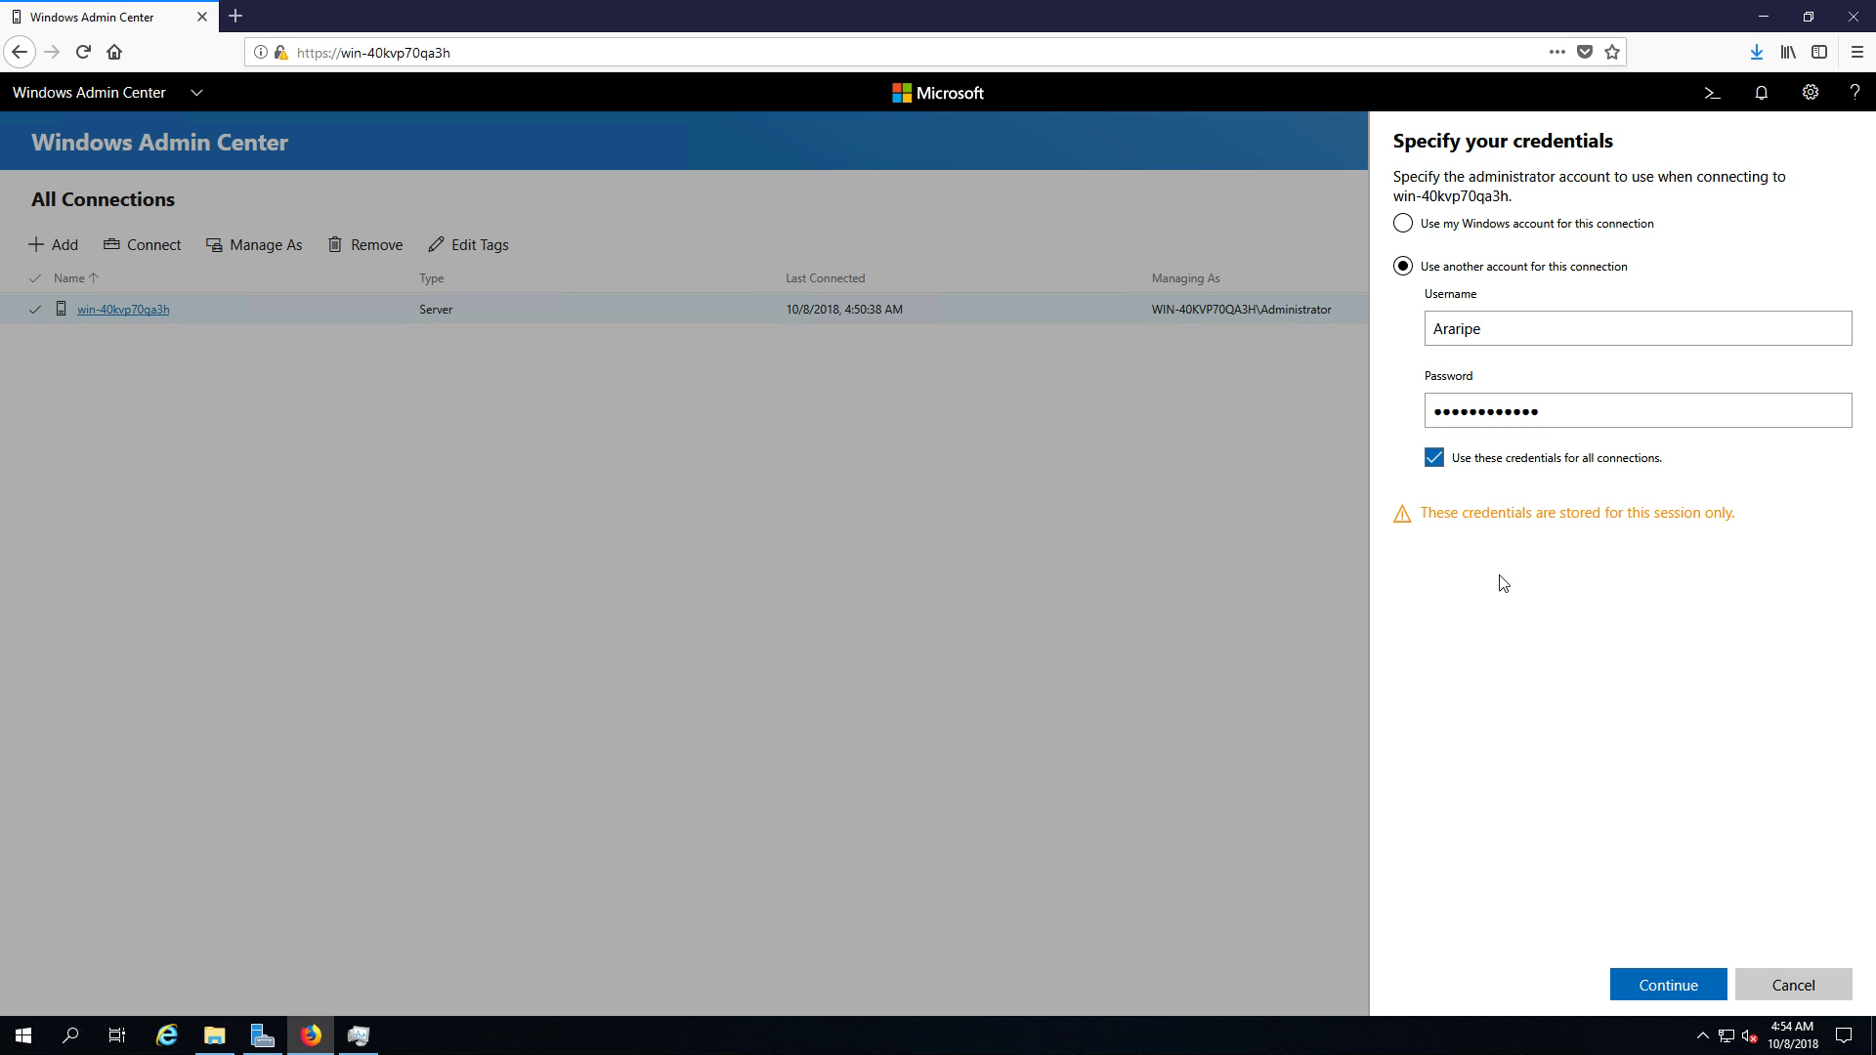
left_click(1671, 970)
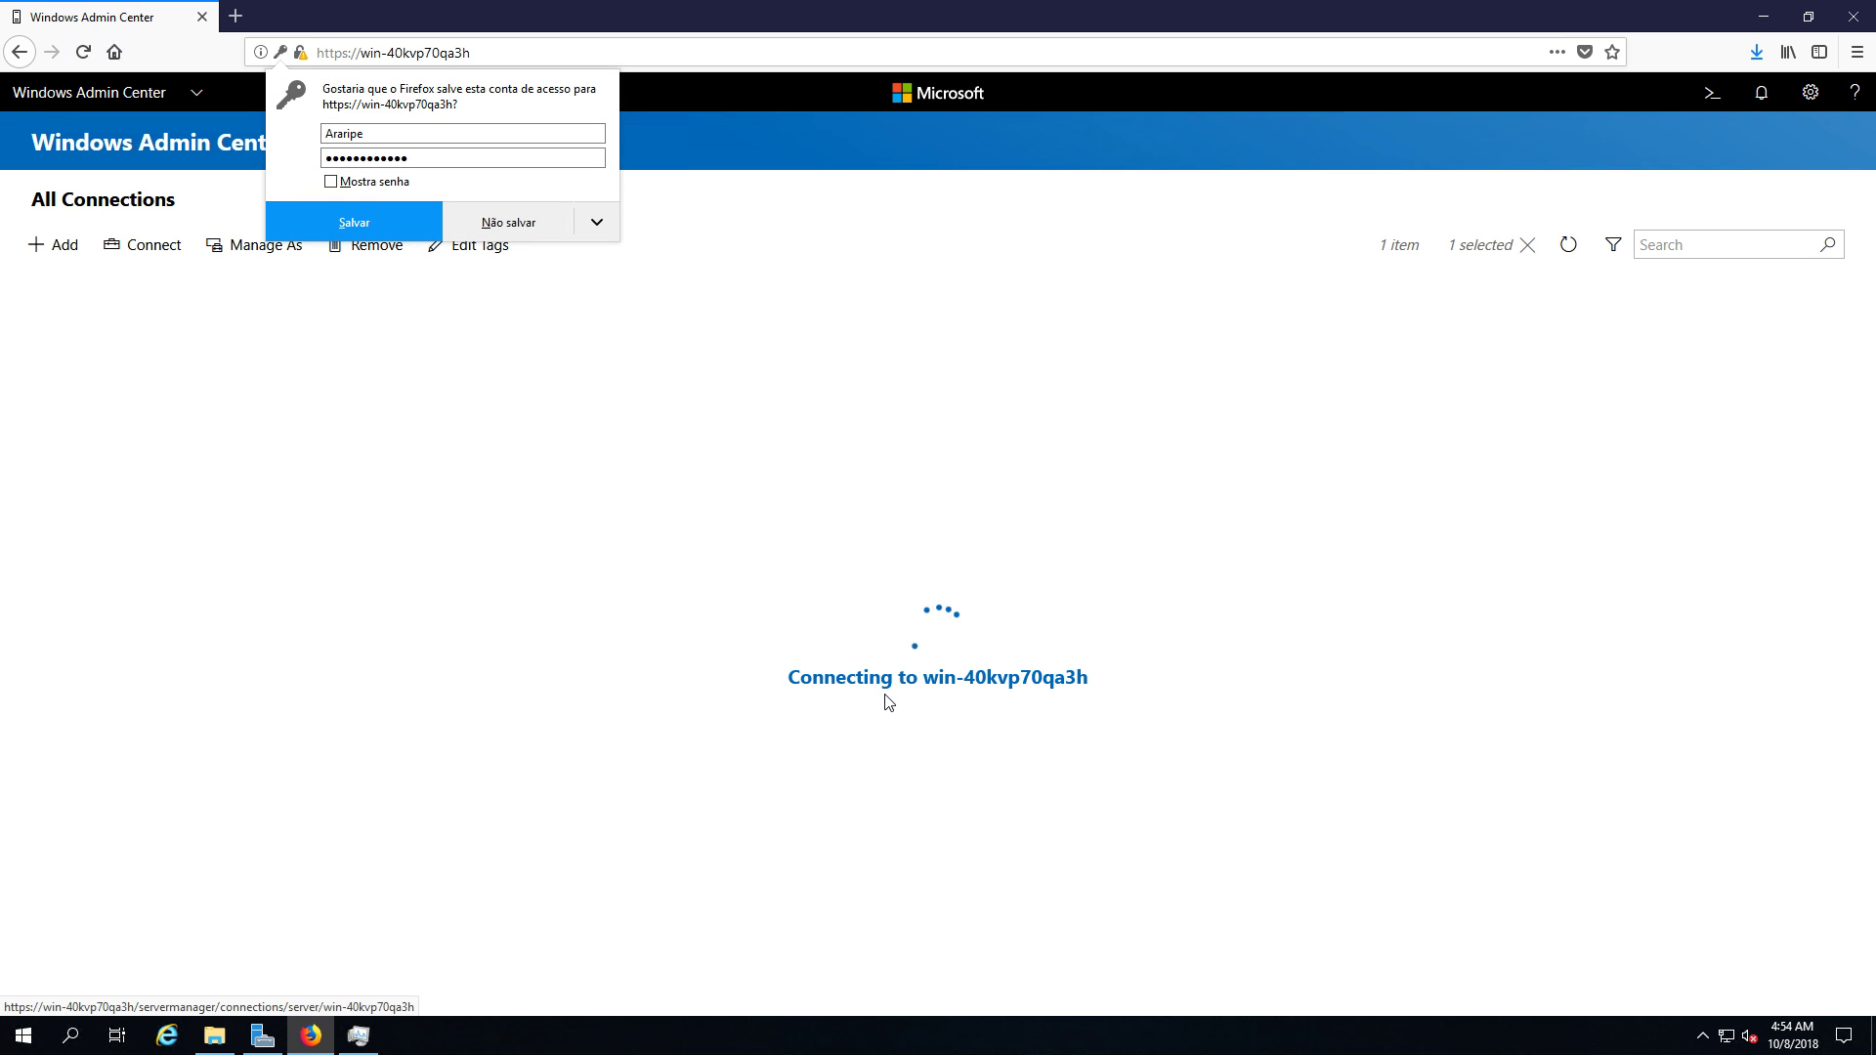
left_click(531, 232)
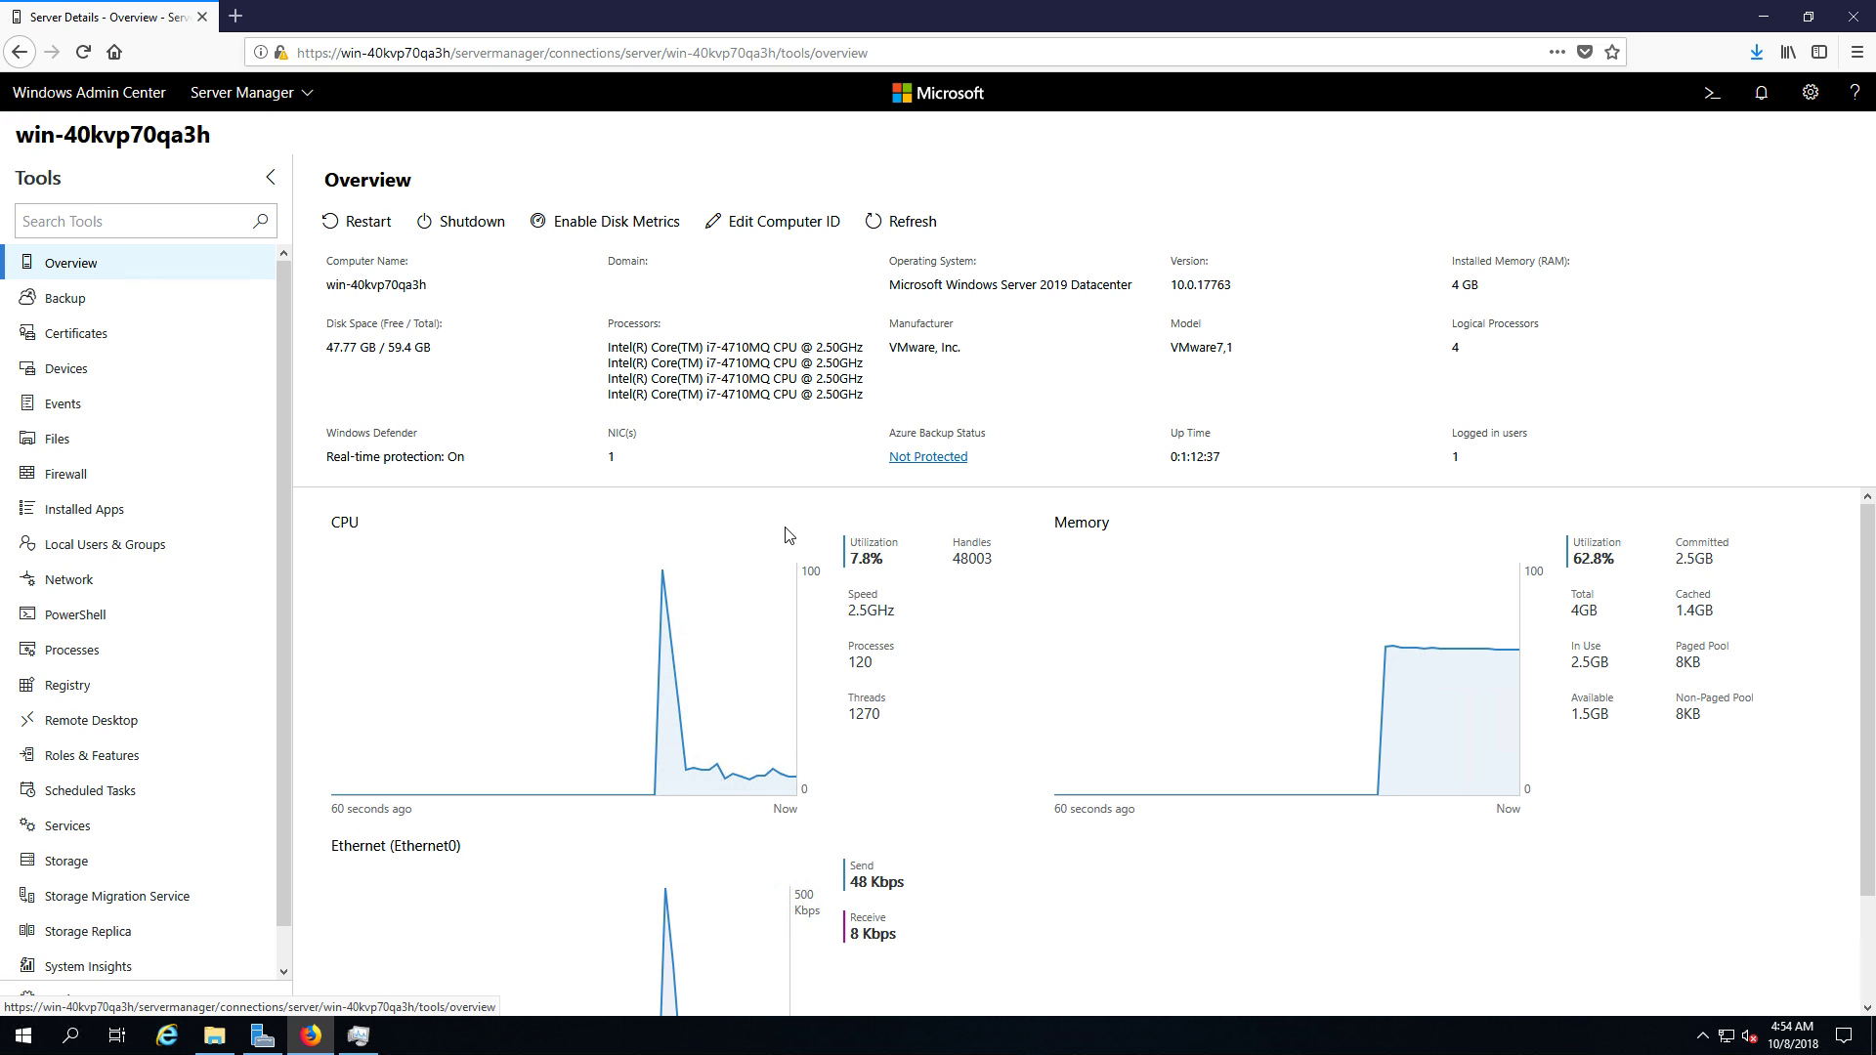
Step: Examine the server overview, including its disk space, network, manufacturer and model details and the performance graphs
scroll(936, 765, "down", 2)
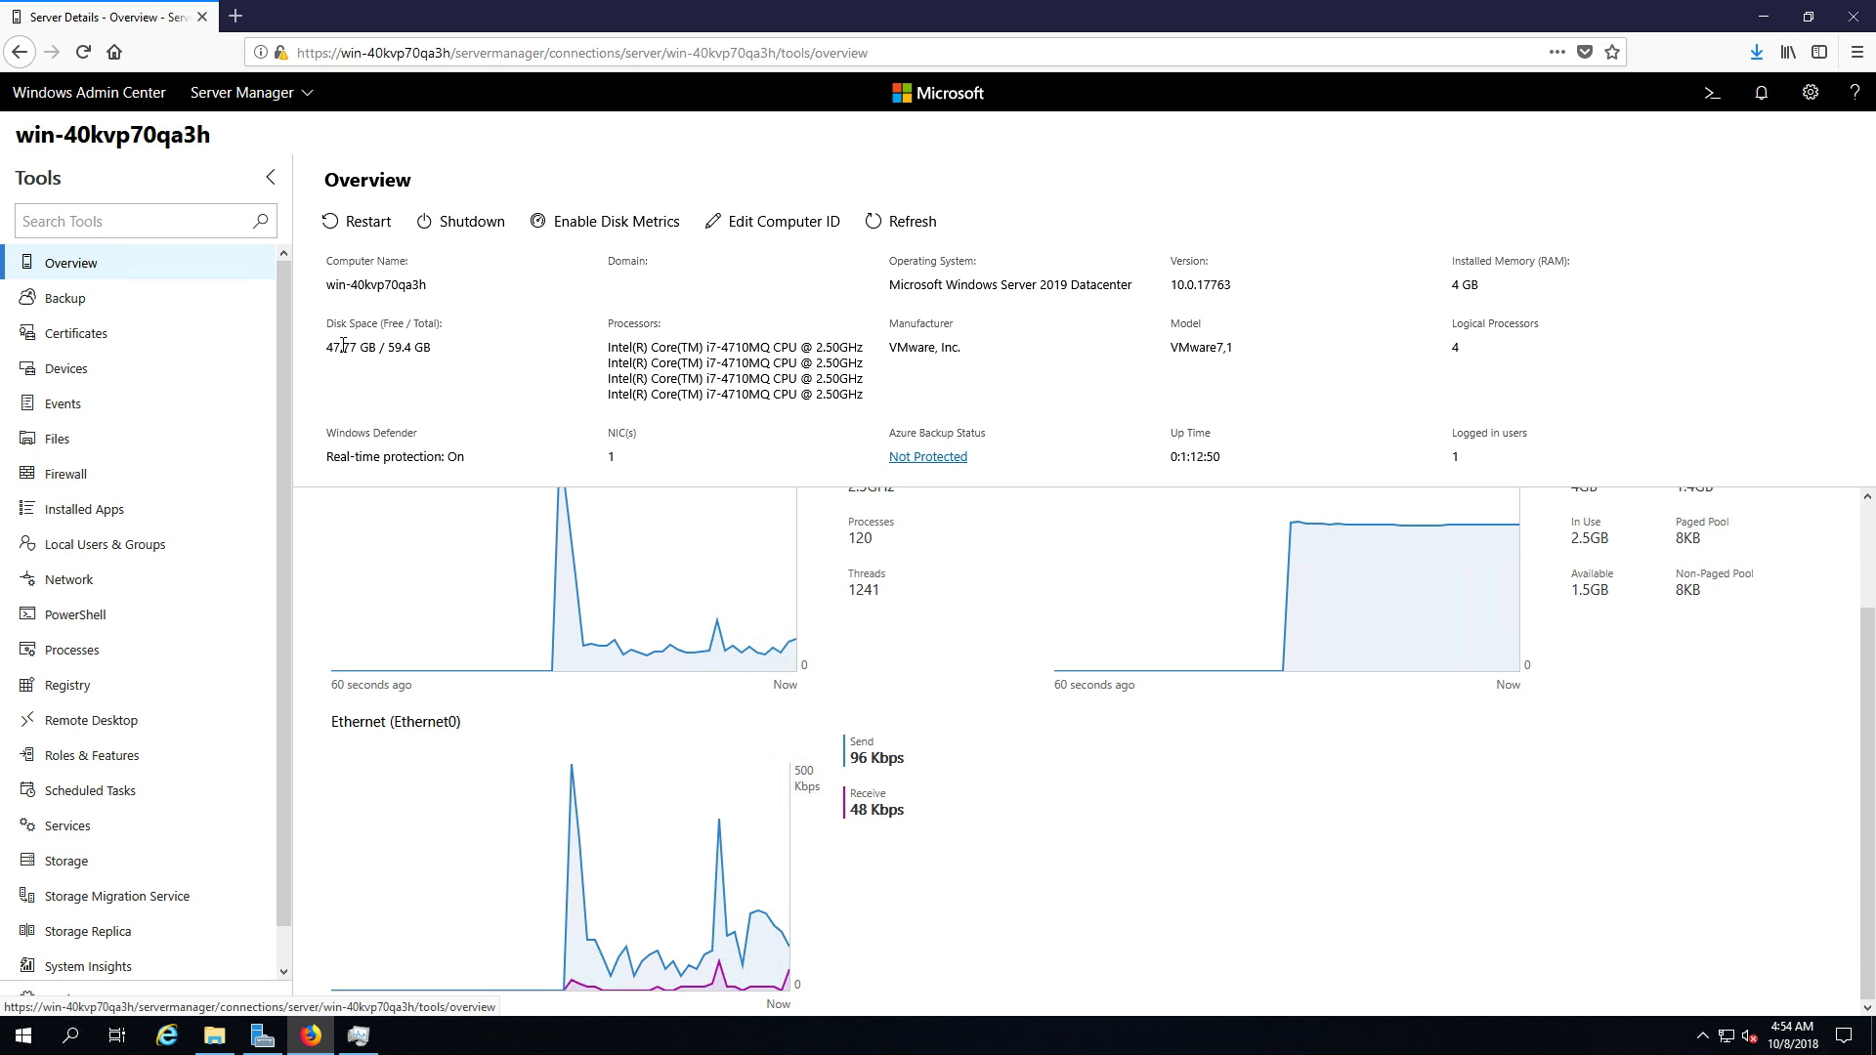
triple_click(419, 389)
left_click(422, 395)
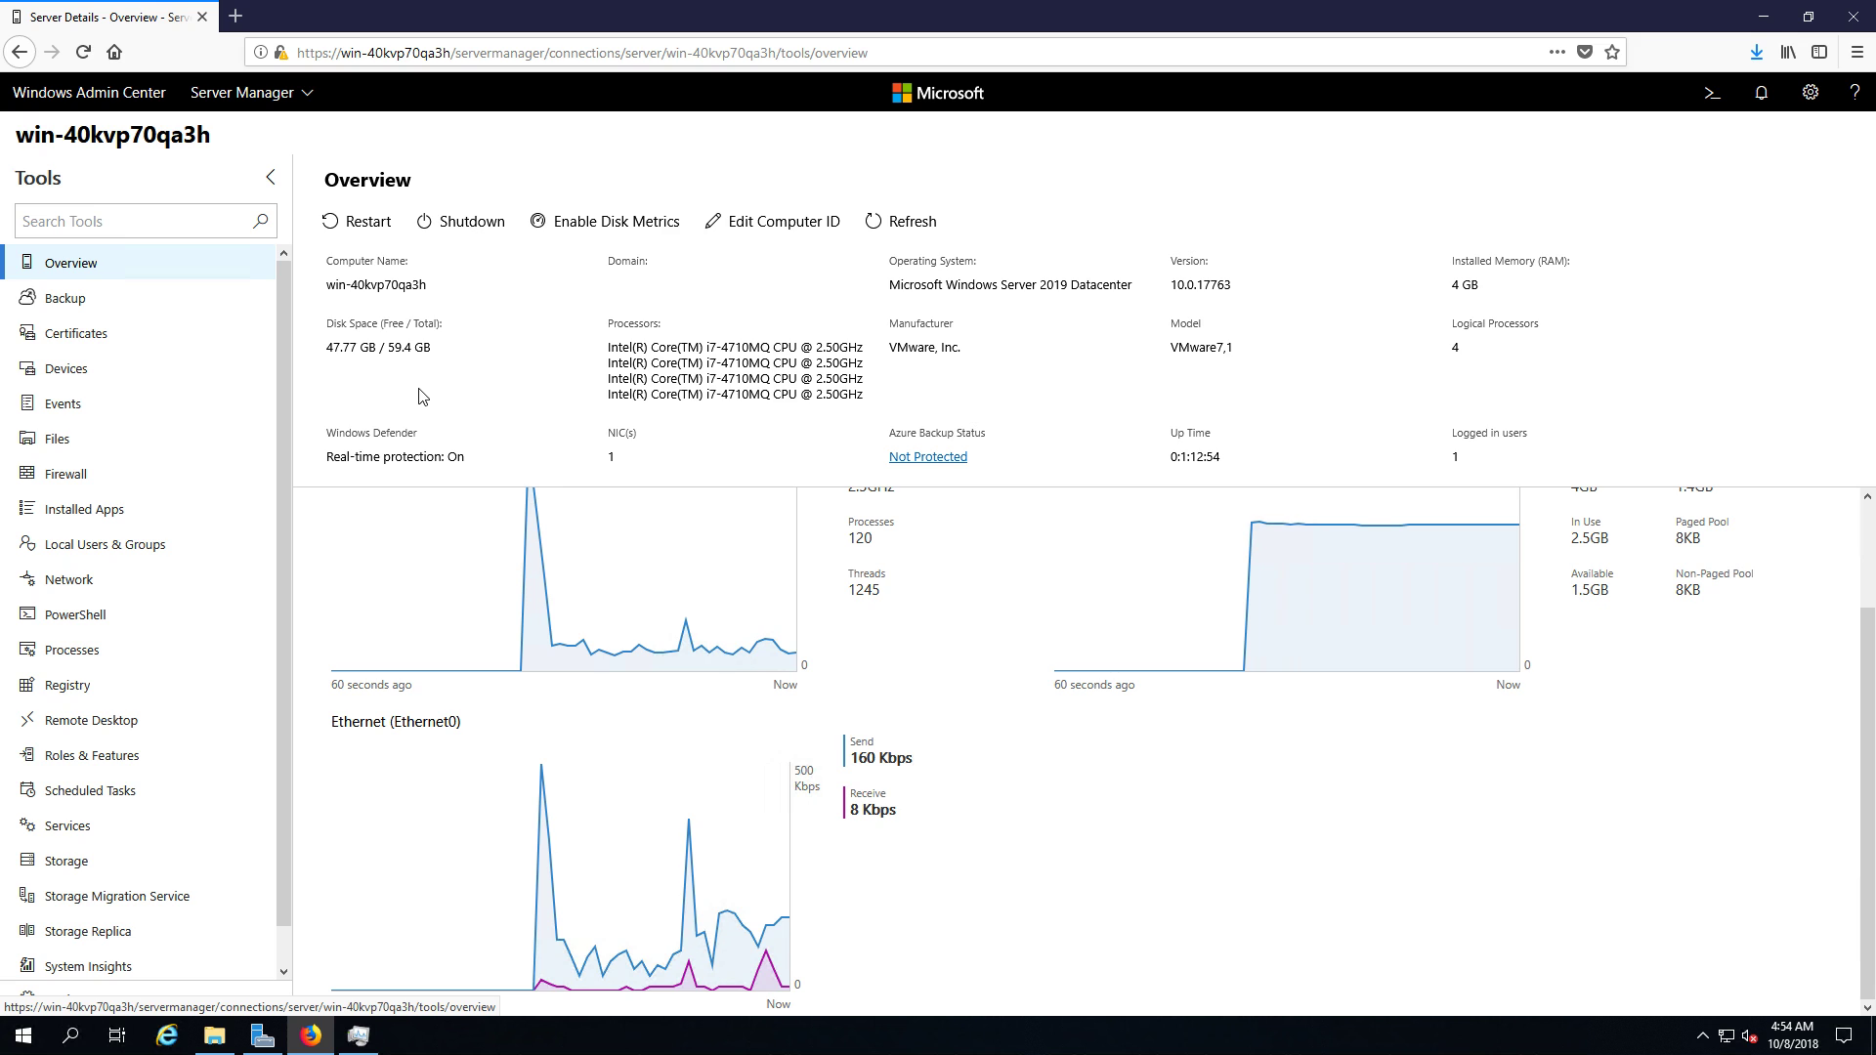
scroll(1363, 692, "up", 1)
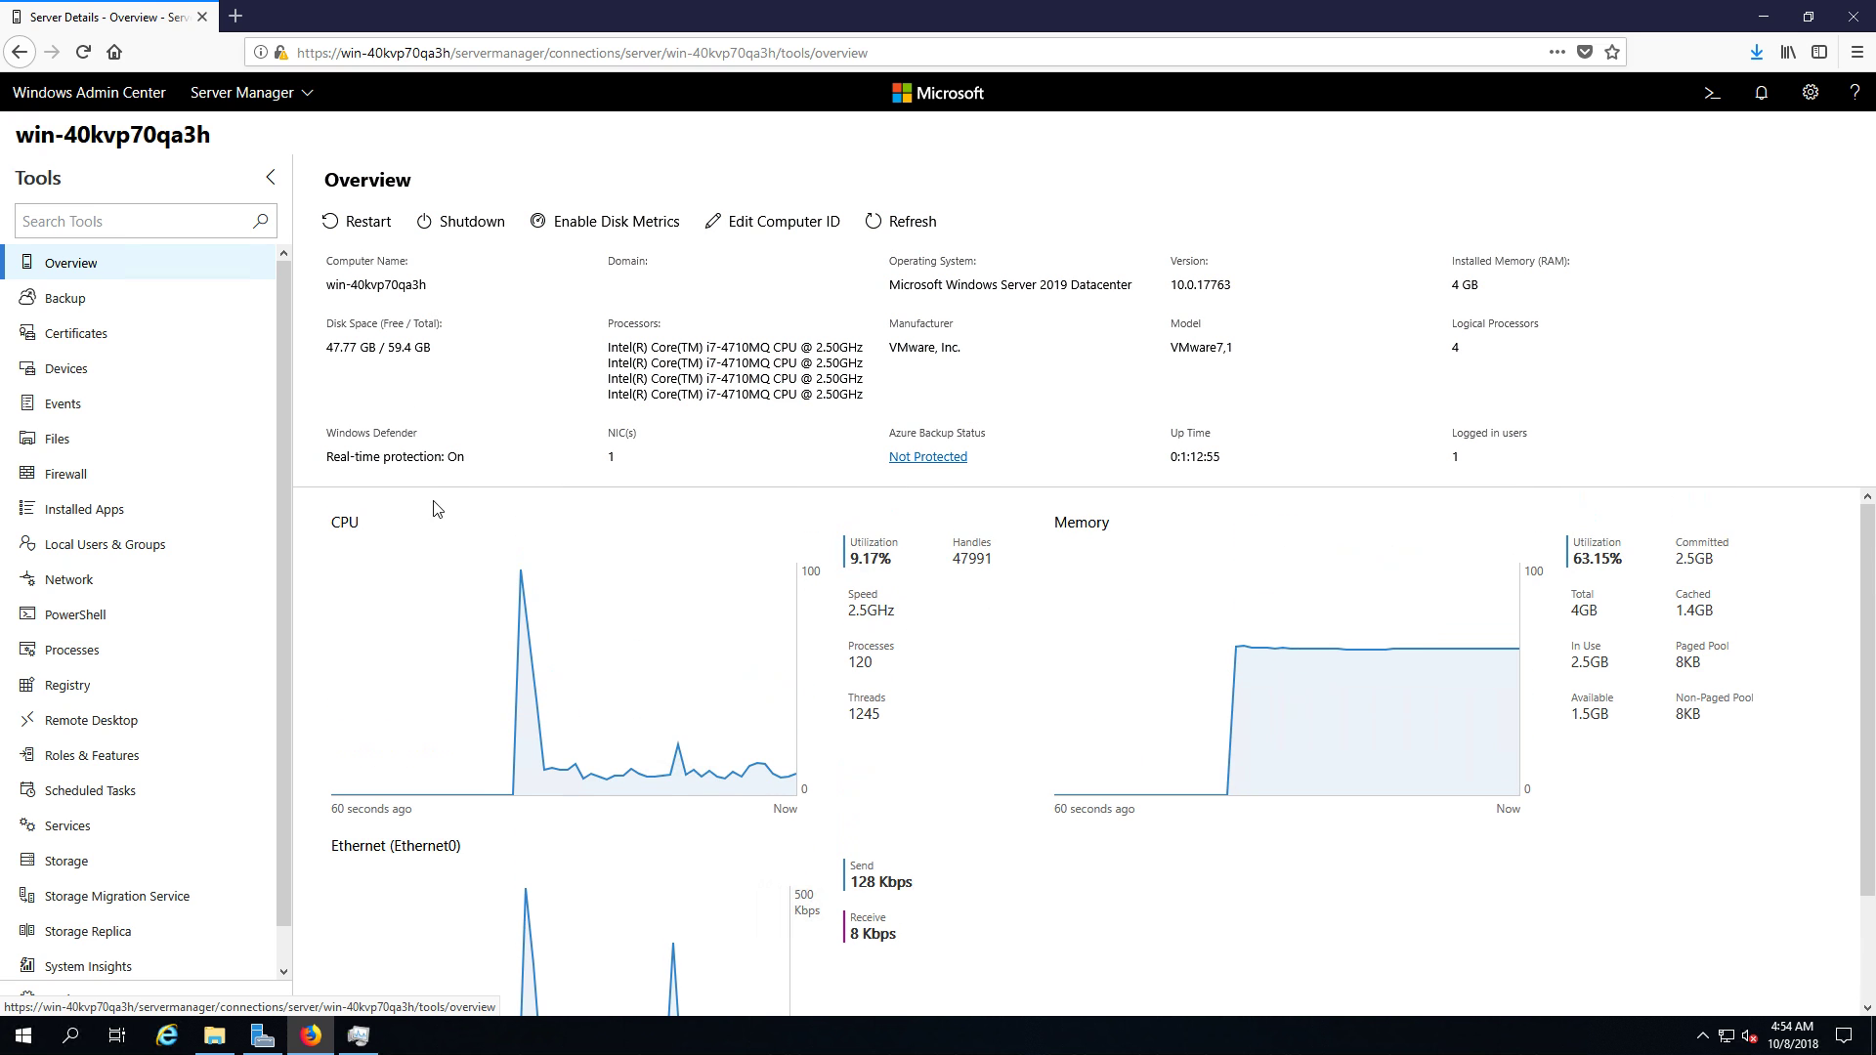
left_click_drag(604, 433, 620, 524)
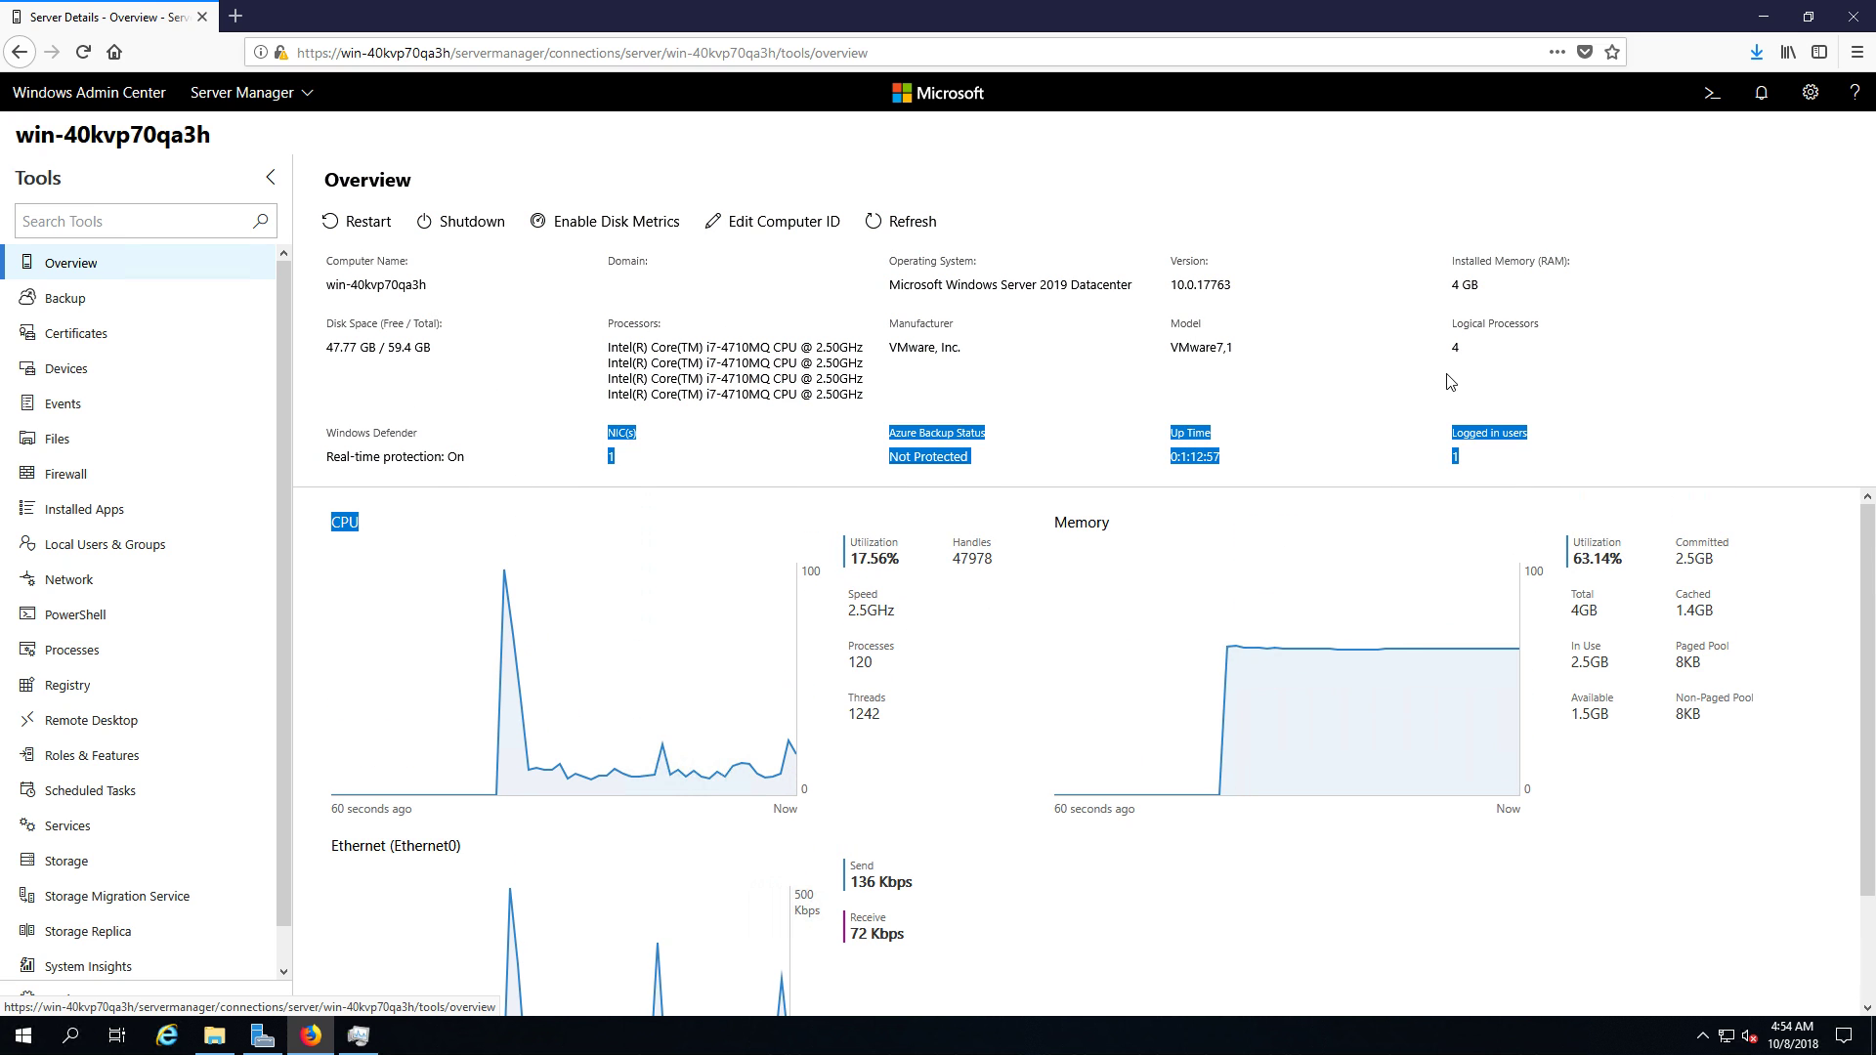
left_click(1236, 368)
left_click_drag(962, 348, 909, 348)
left_click_drag(1210, 348, 1179, 348)
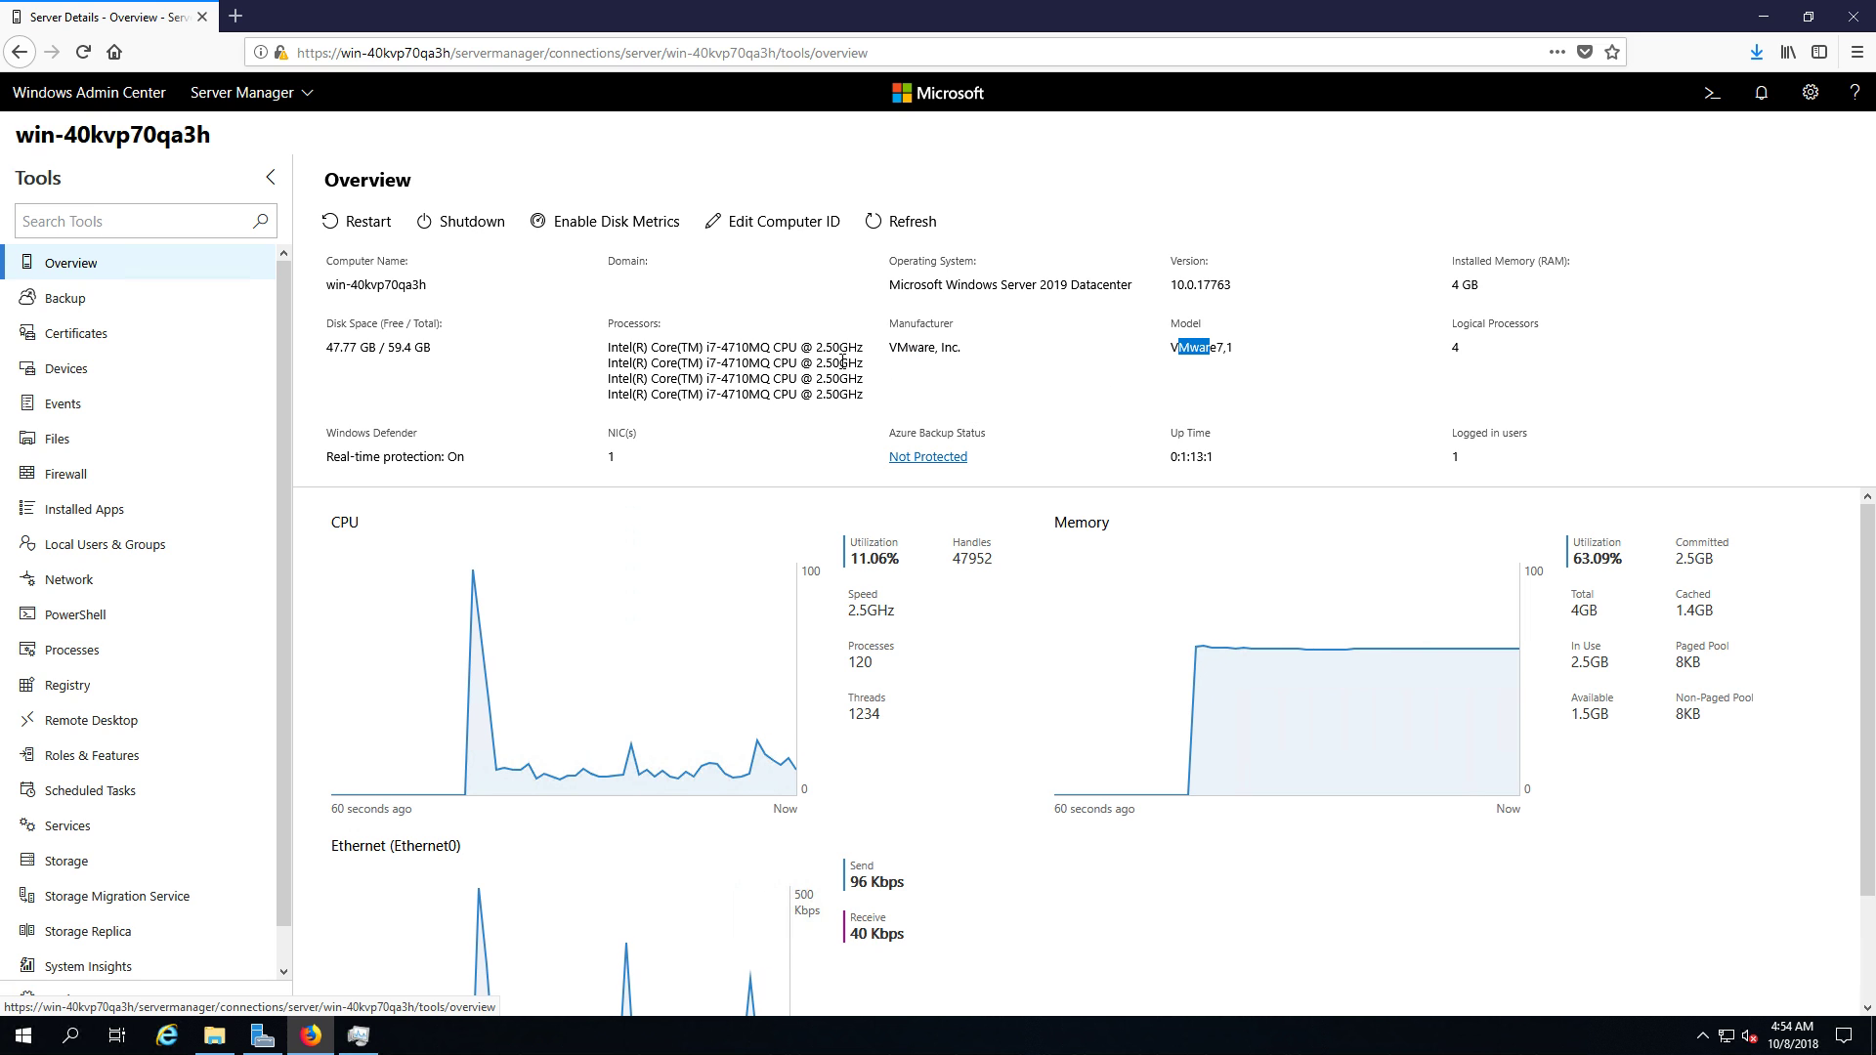
Step: Look at the Backup tool and browse the Local Machine and Current User certificate stores in Certificates
left_click(190, 300)
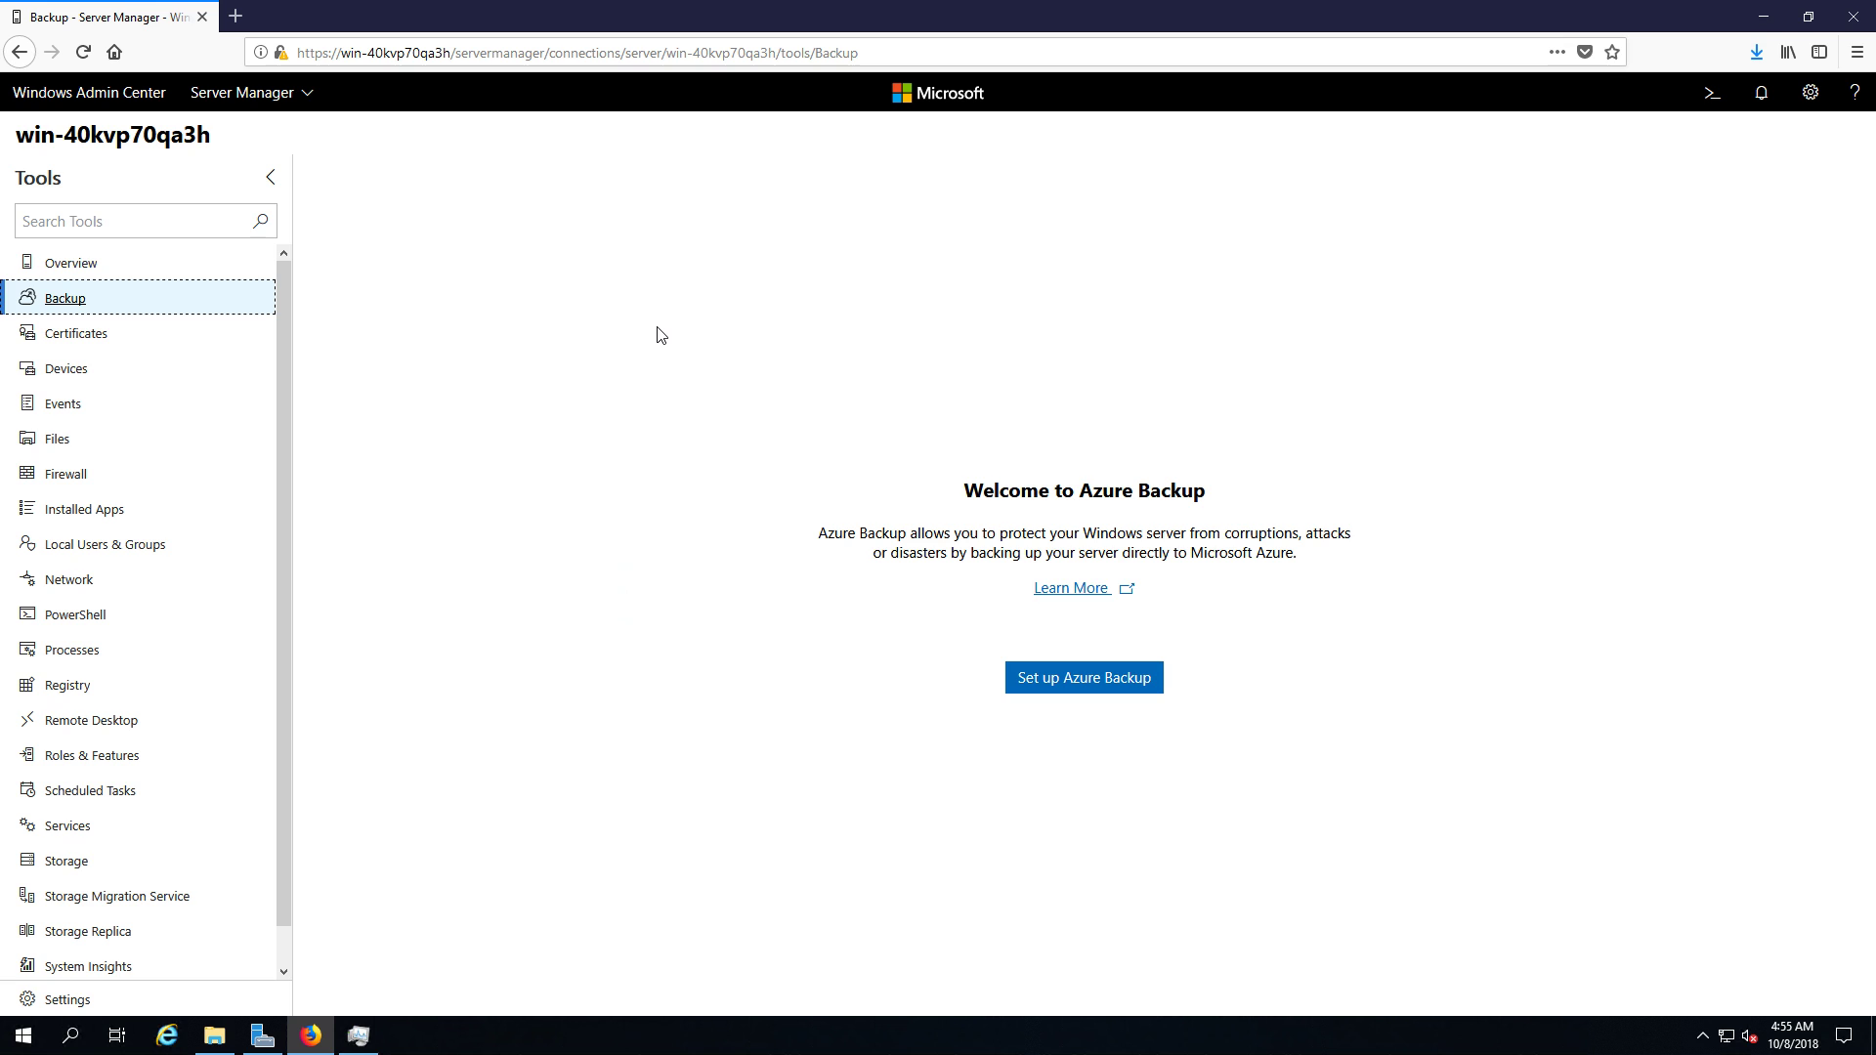
left_click(166, 342)
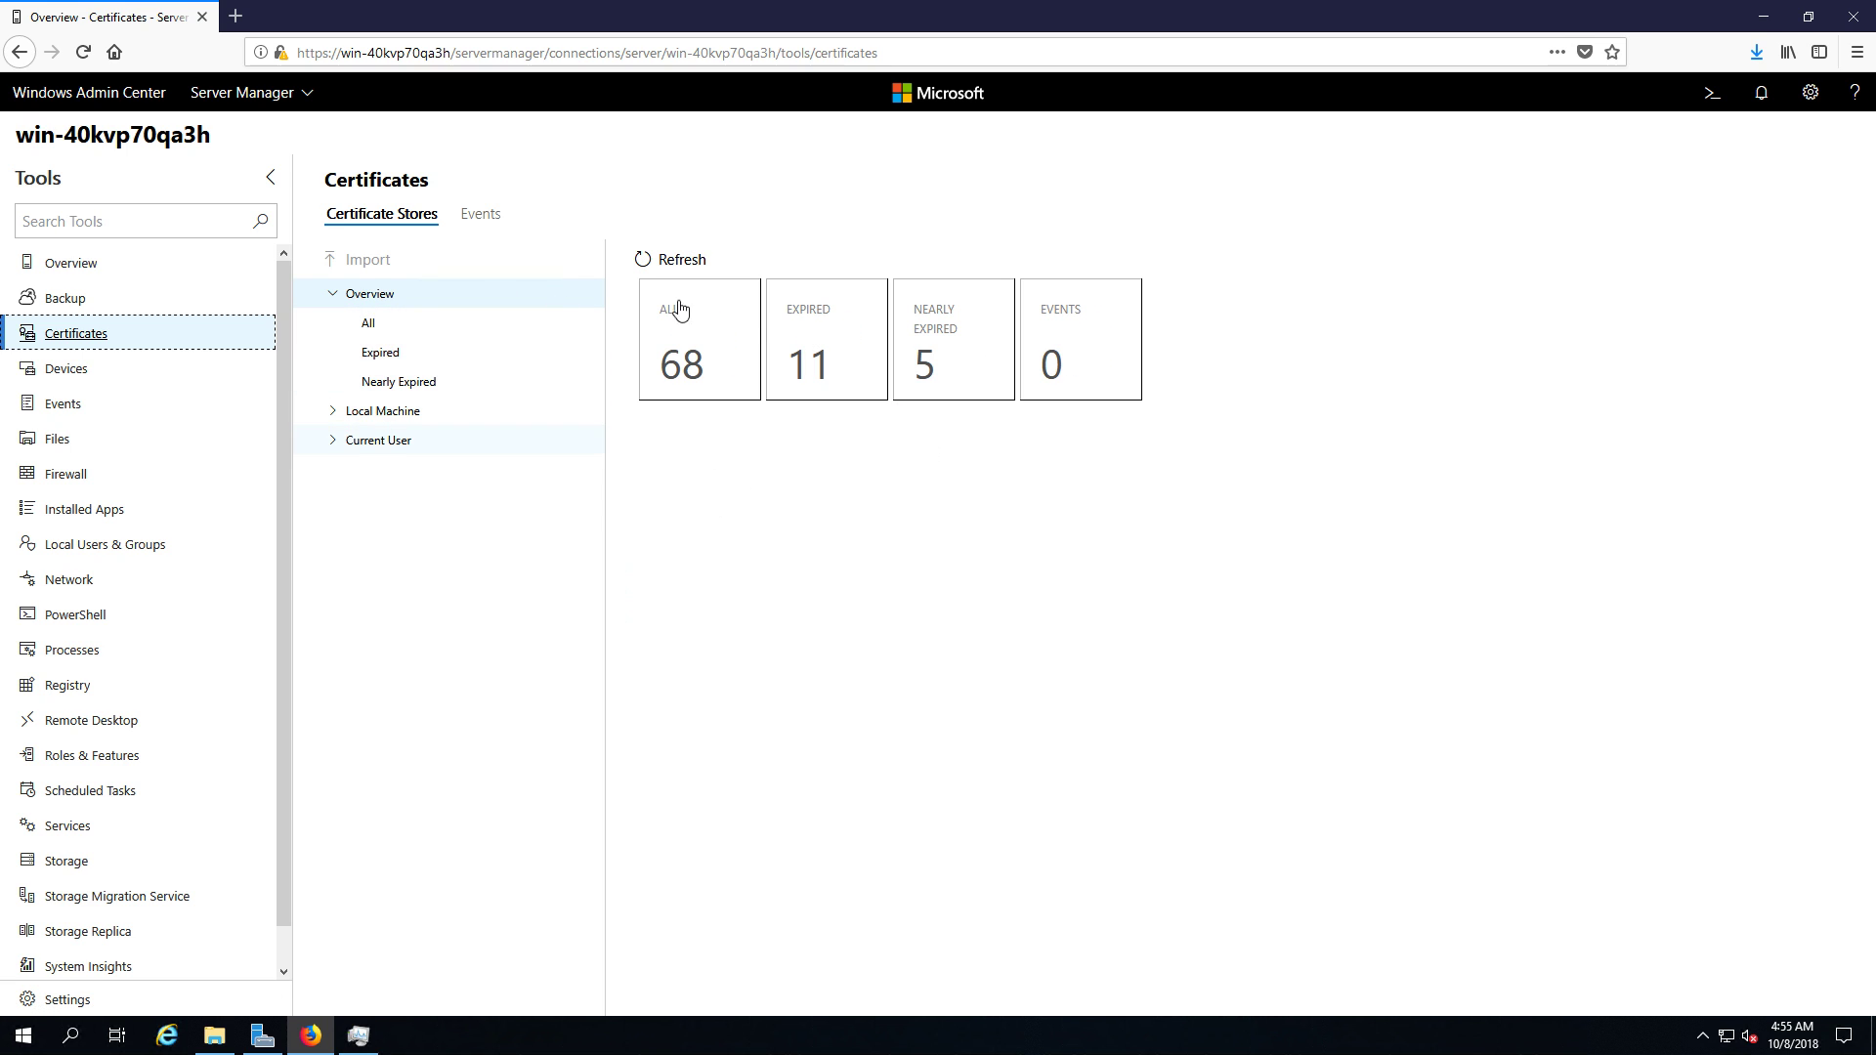
scroll(562, 464, "down", 5)
scroll(544, 482, "up", 5)
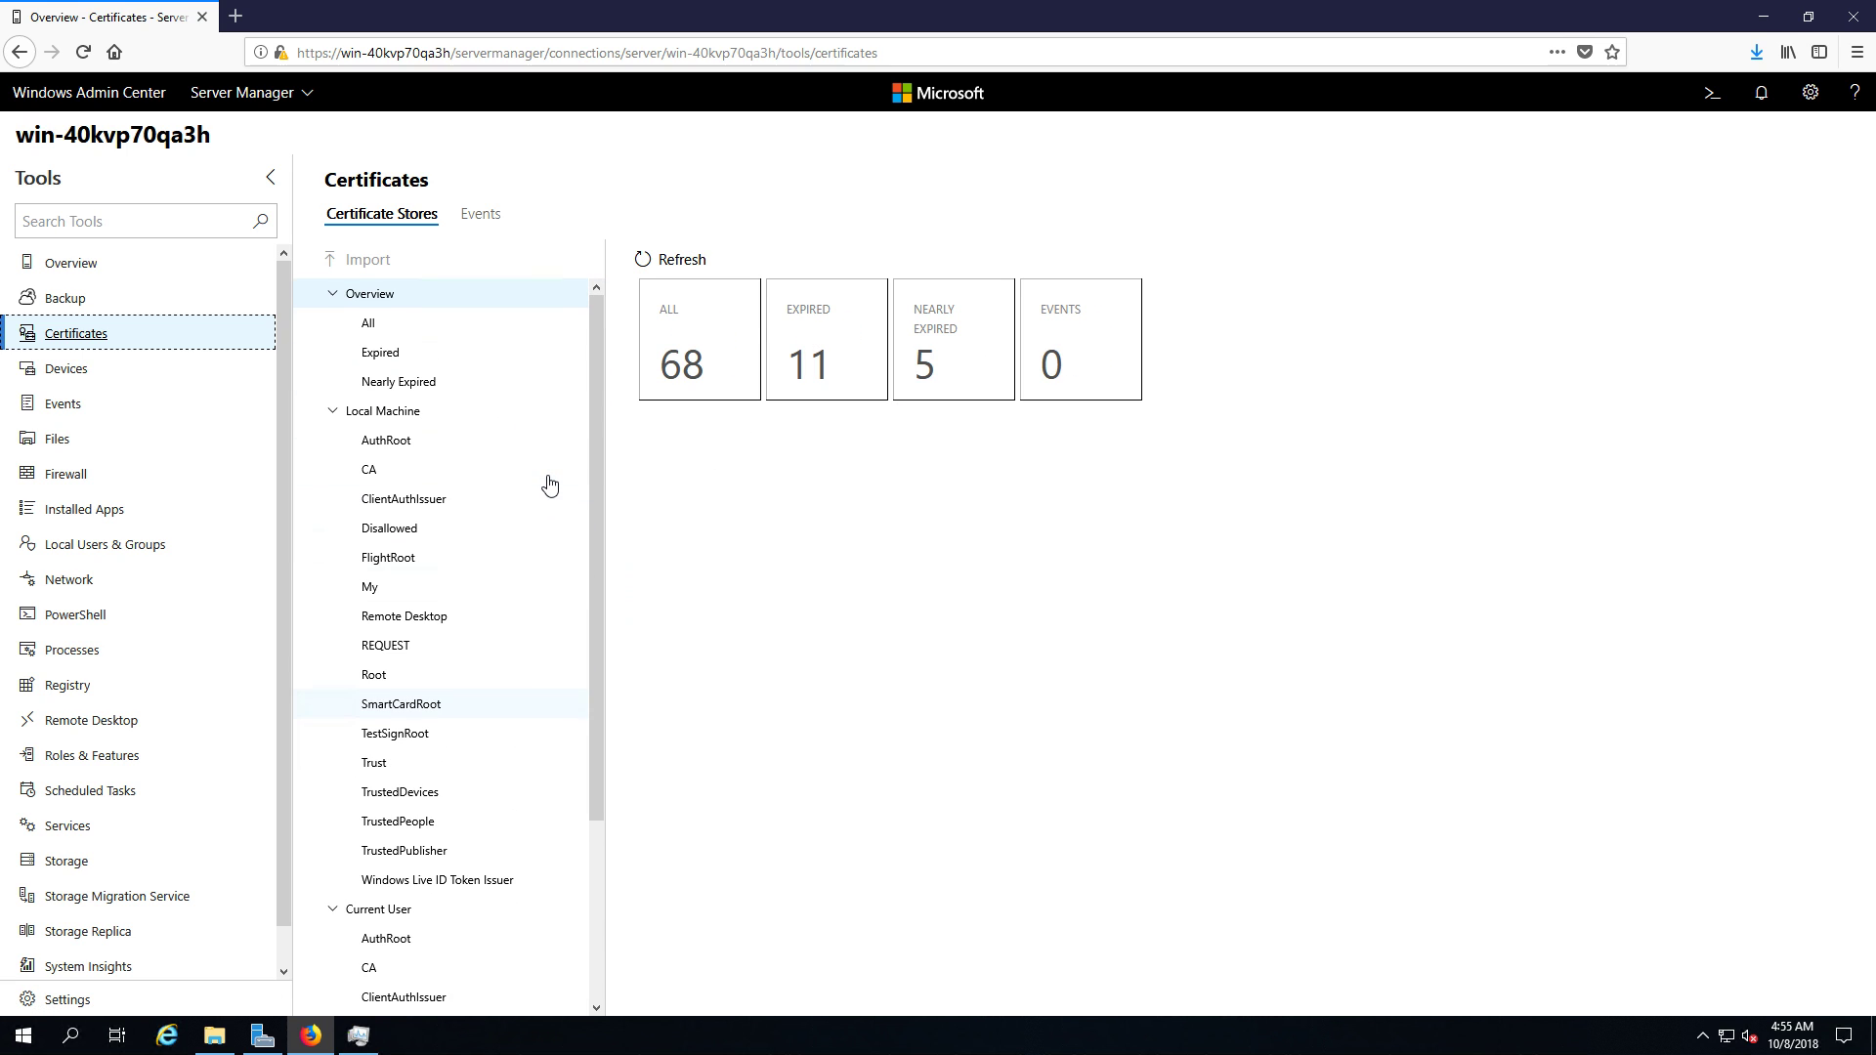
scroll(543, 480, "down", 1)
scroll(542, 480, "down", 2)
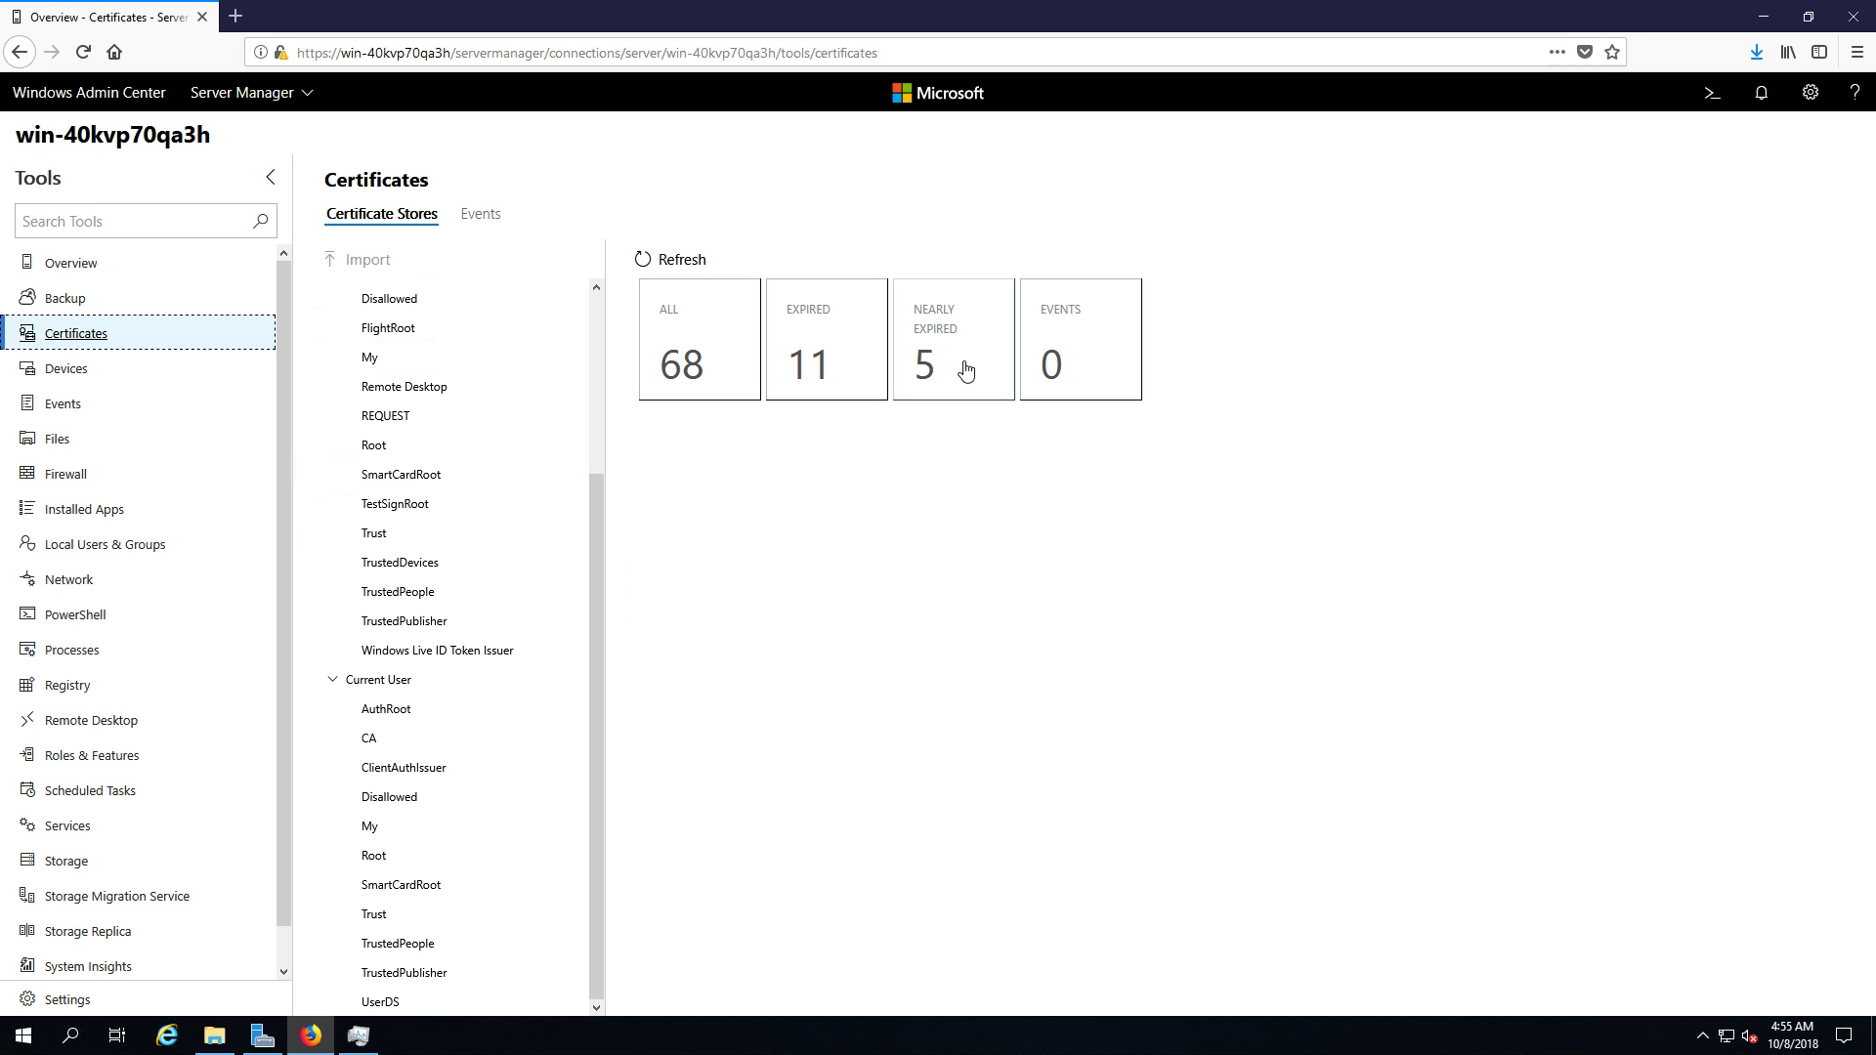
Step: View the server's Devices, Events, Files, Firewall and Remote Desktop tools one after another
left_click(157, 369)
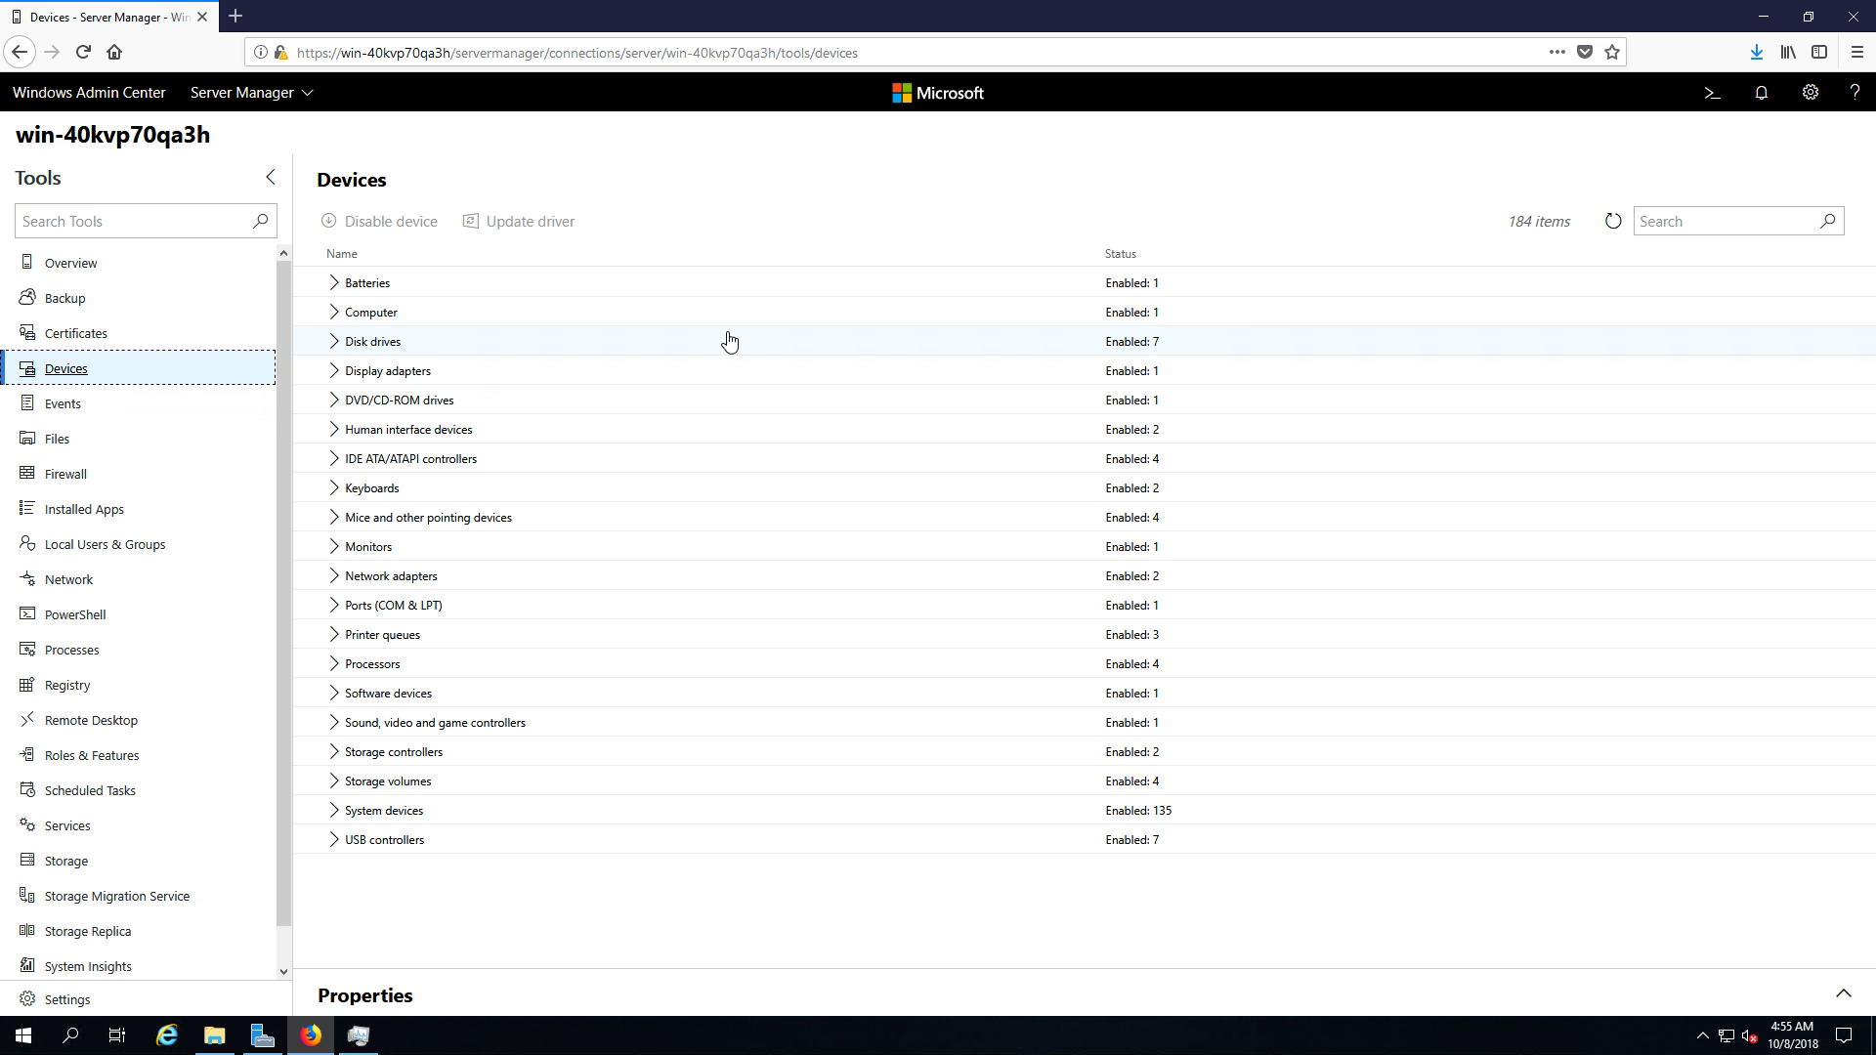
left_click(103, 416)
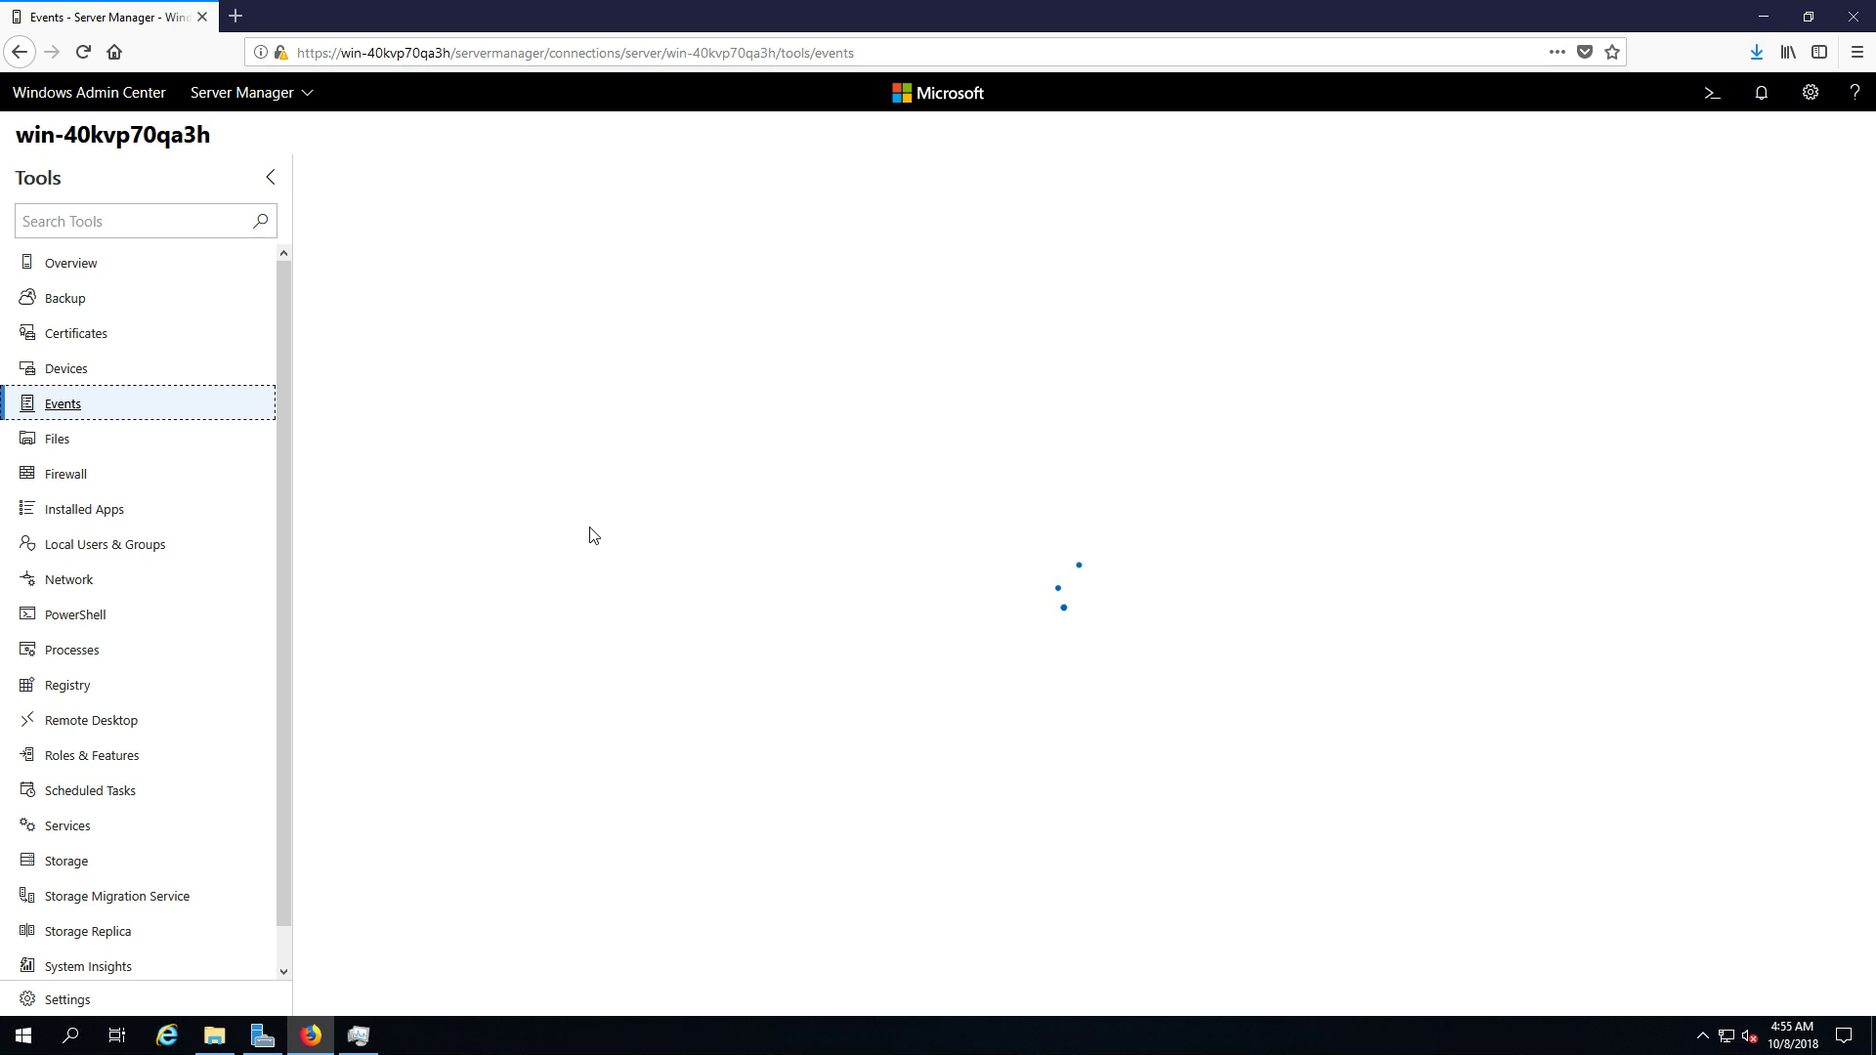
left_click(94, 448)
left_click(72, 486)
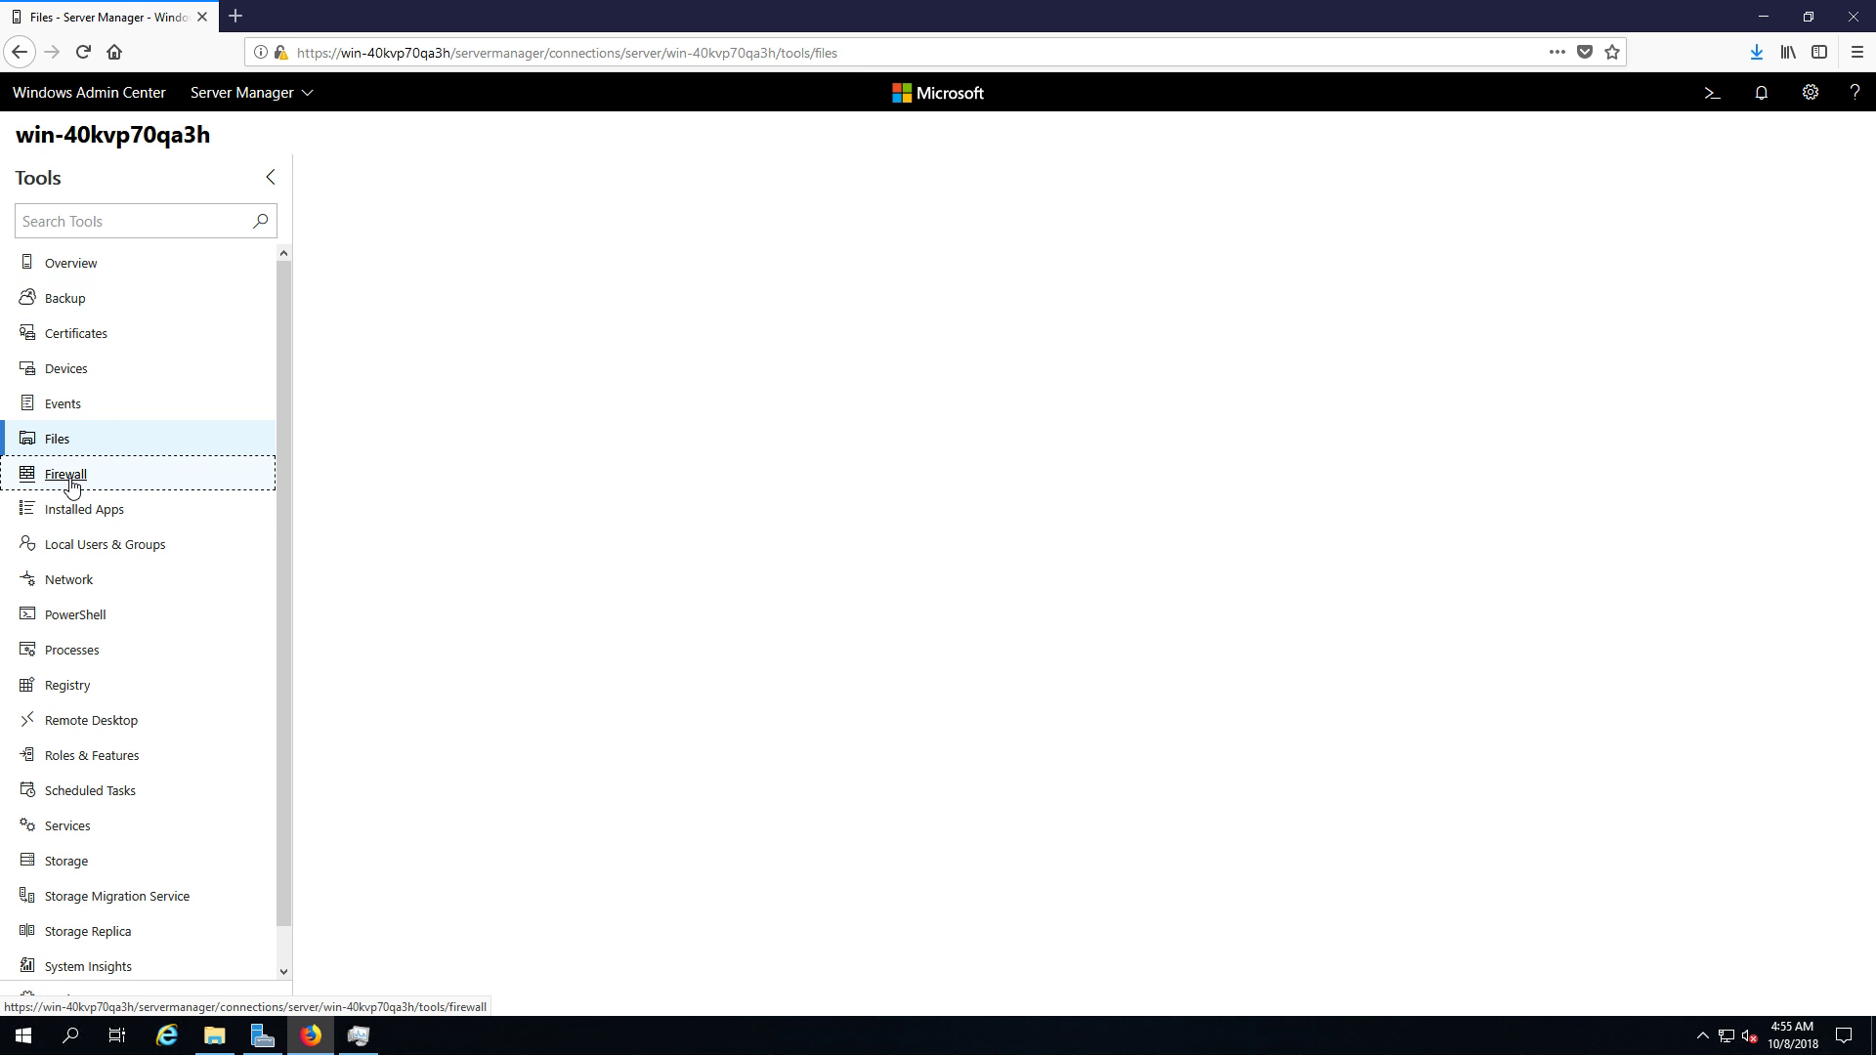
scroll(171, 630, "down", 1)
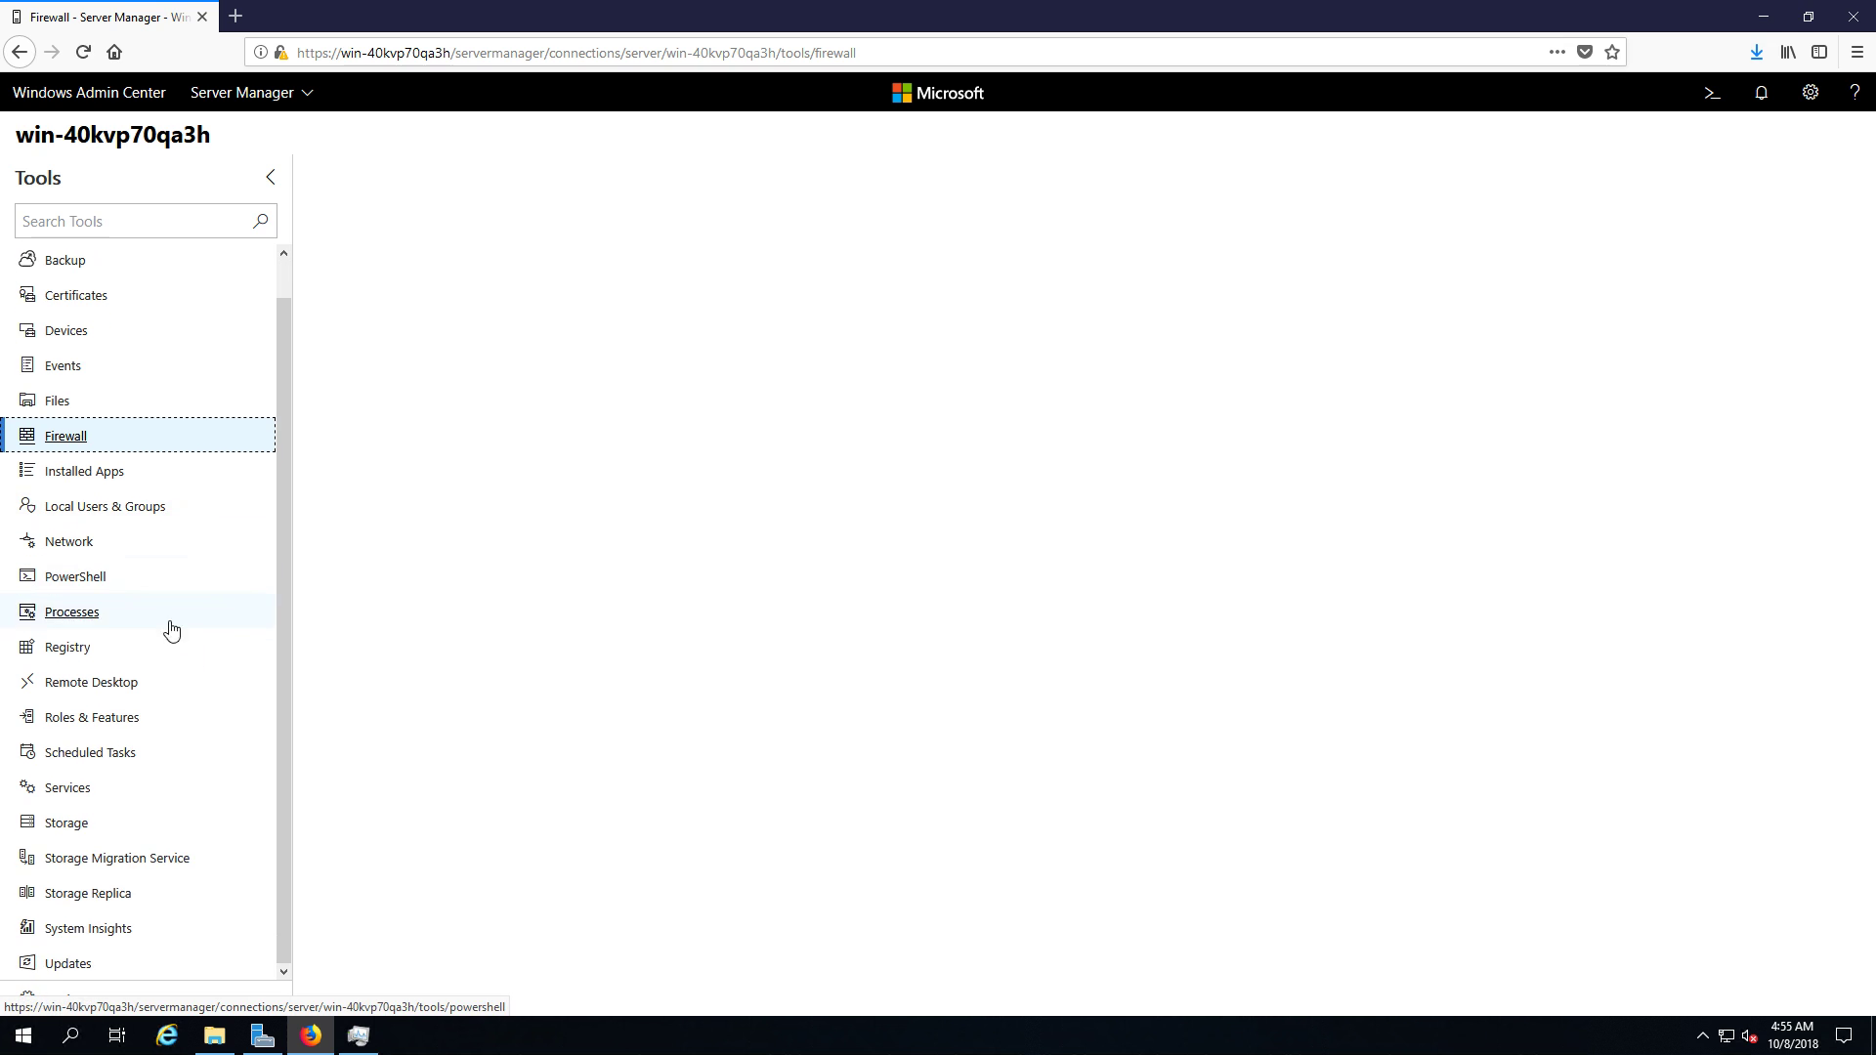
left_click(101, 694)
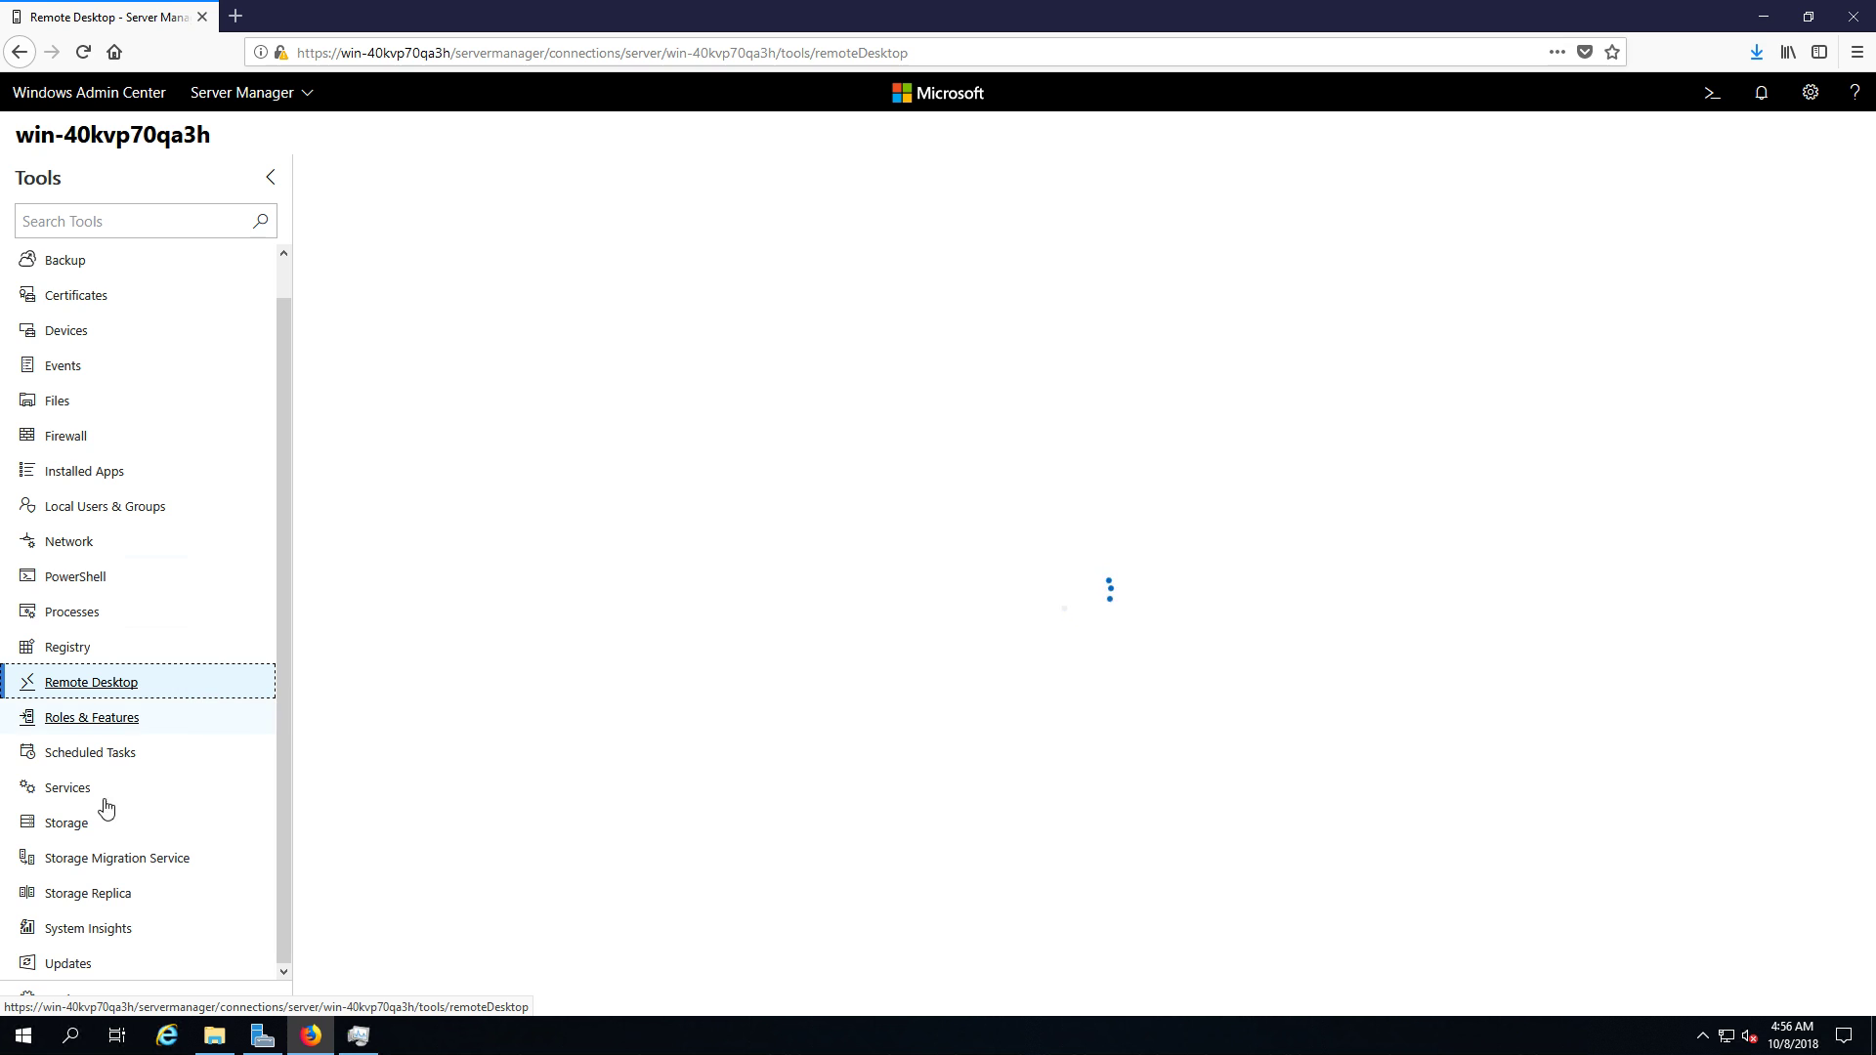
Step: View the server's disks in Storage and select Disk 1 and Disk 2 to inspect their details and available actions
left_click(86, 826)
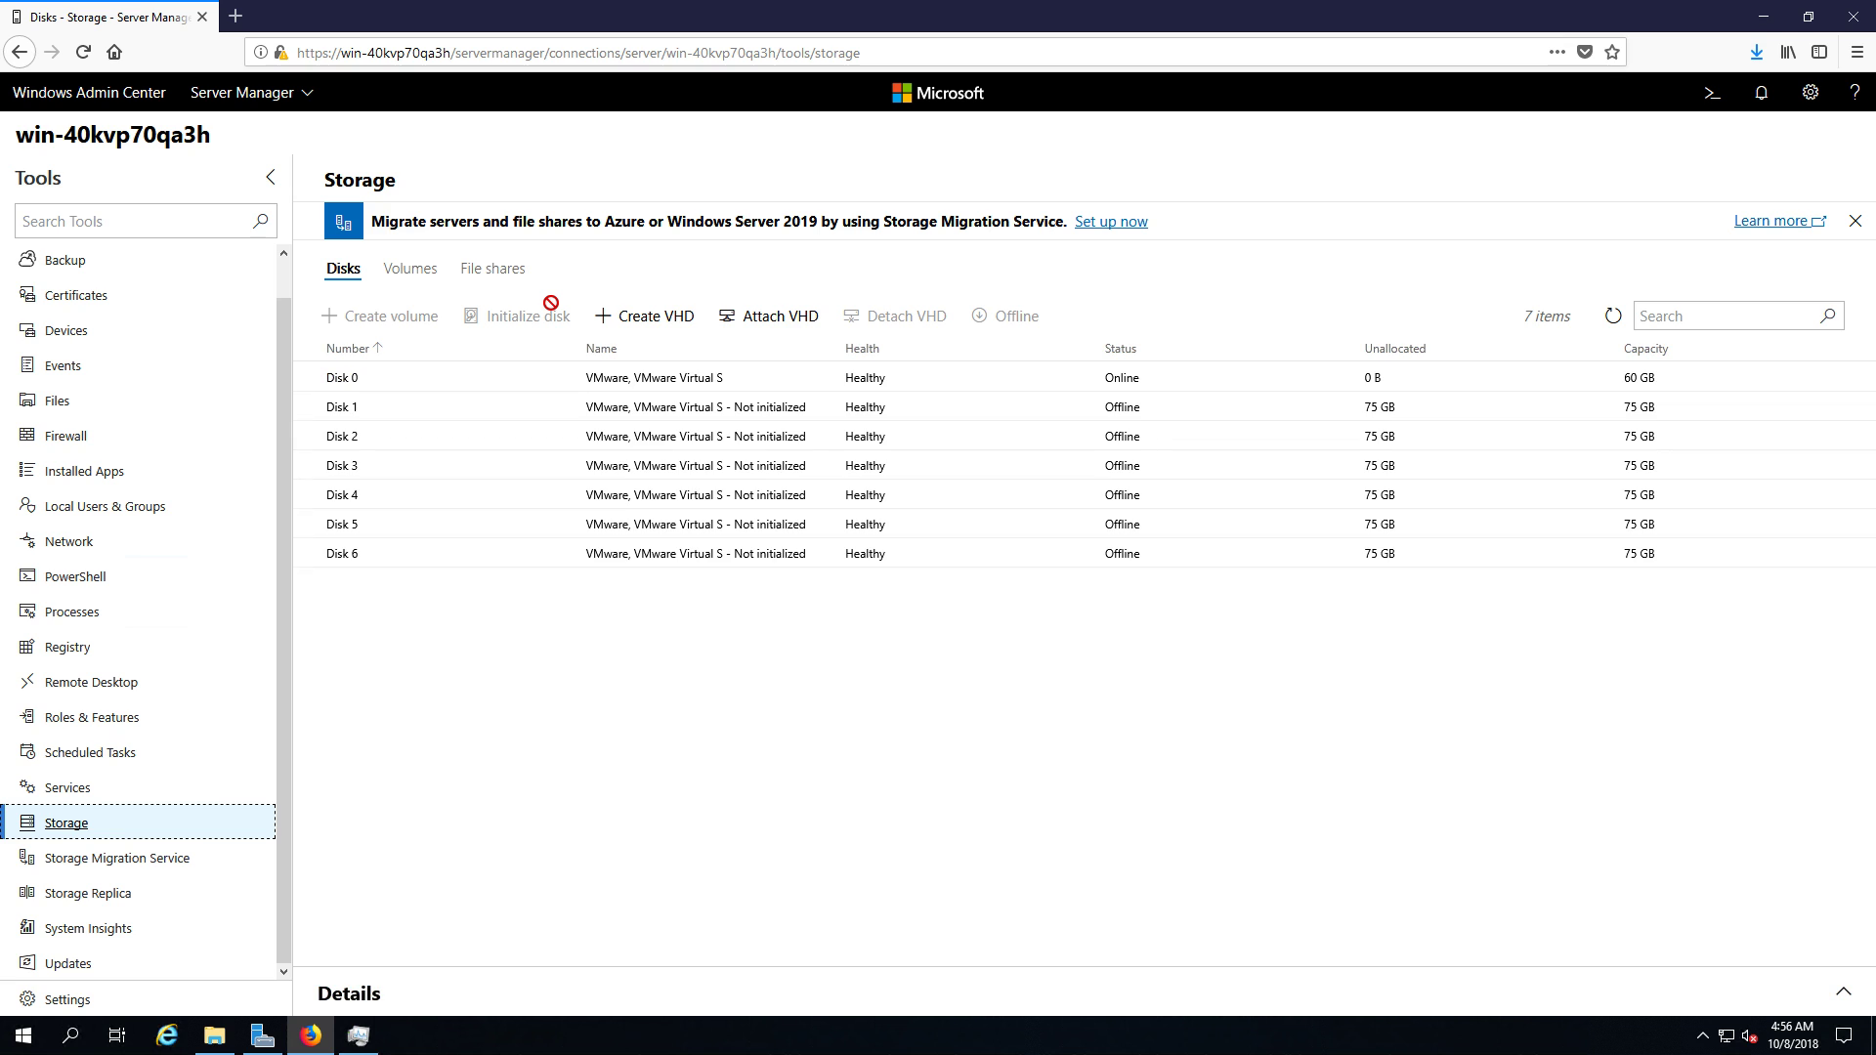
left_click(494, 408)
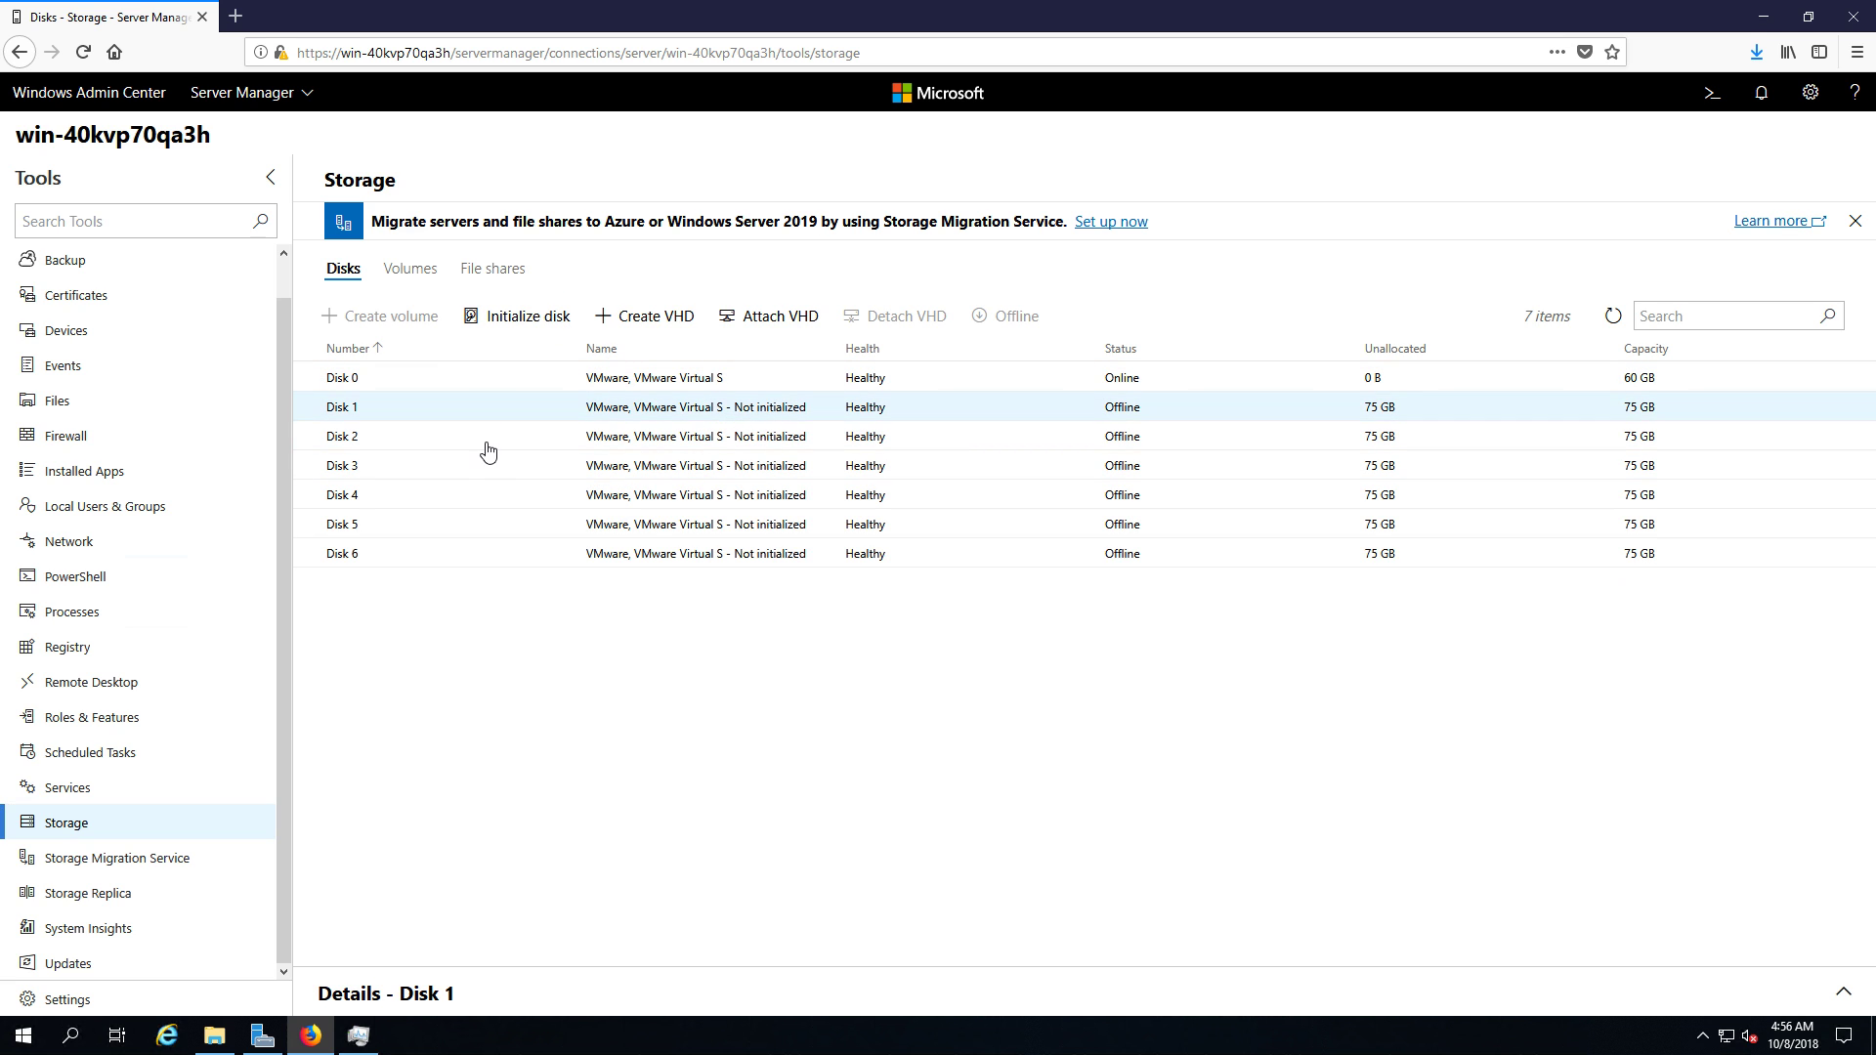
left_click(492, 438)
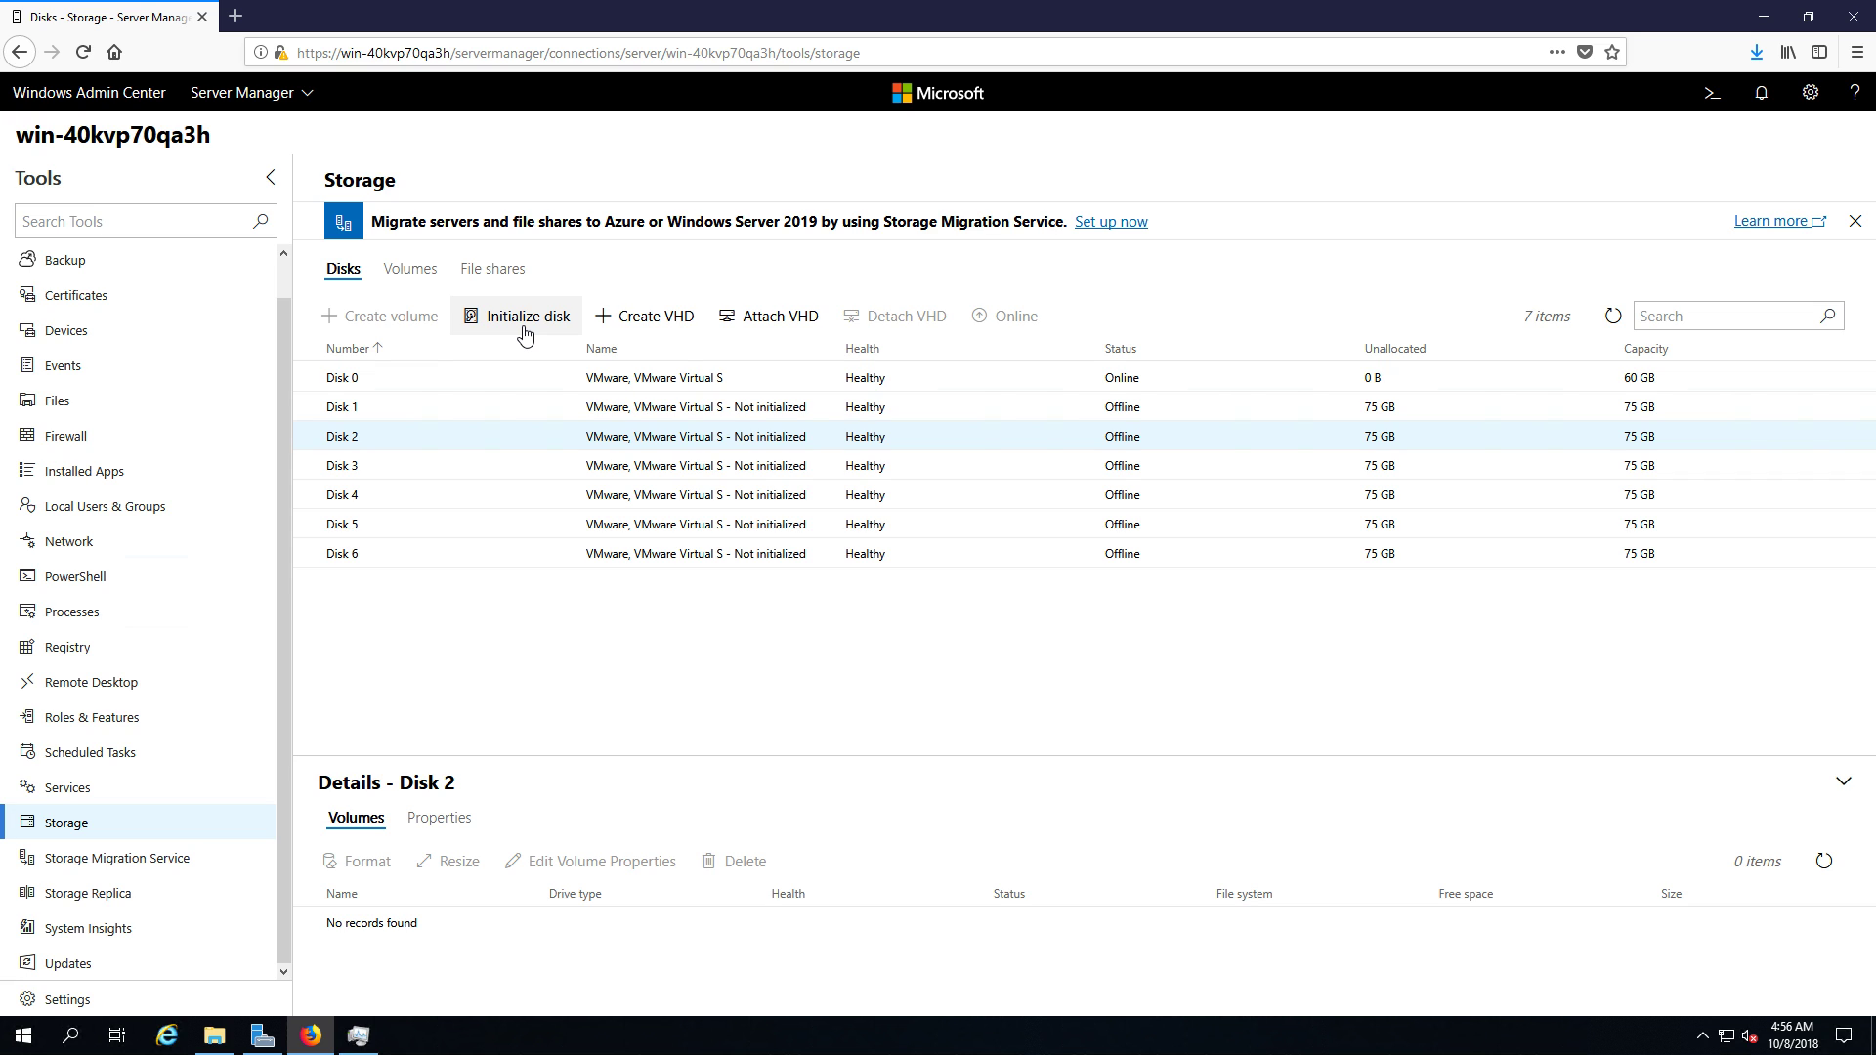
Step: View the Storage Migration Service, System Insights, Updates and server Settings pages
left_click(143, 860)
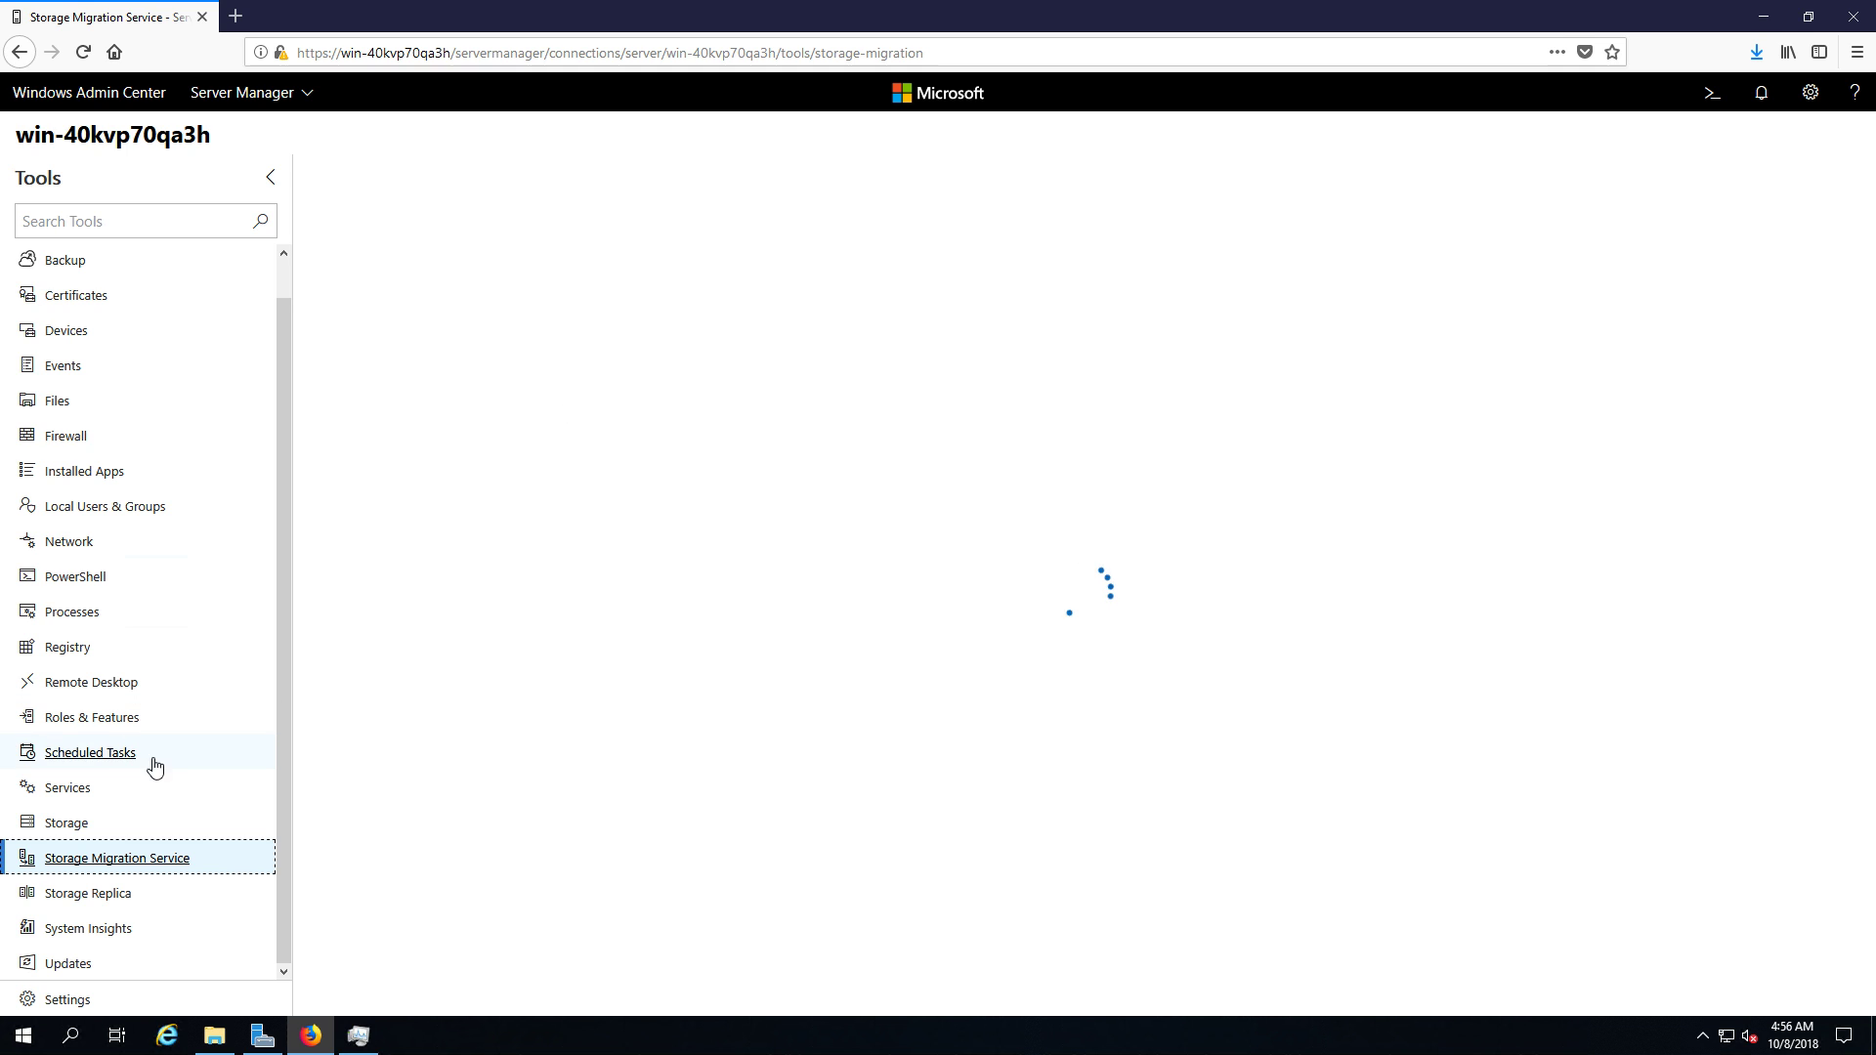
left_click(115, 927)
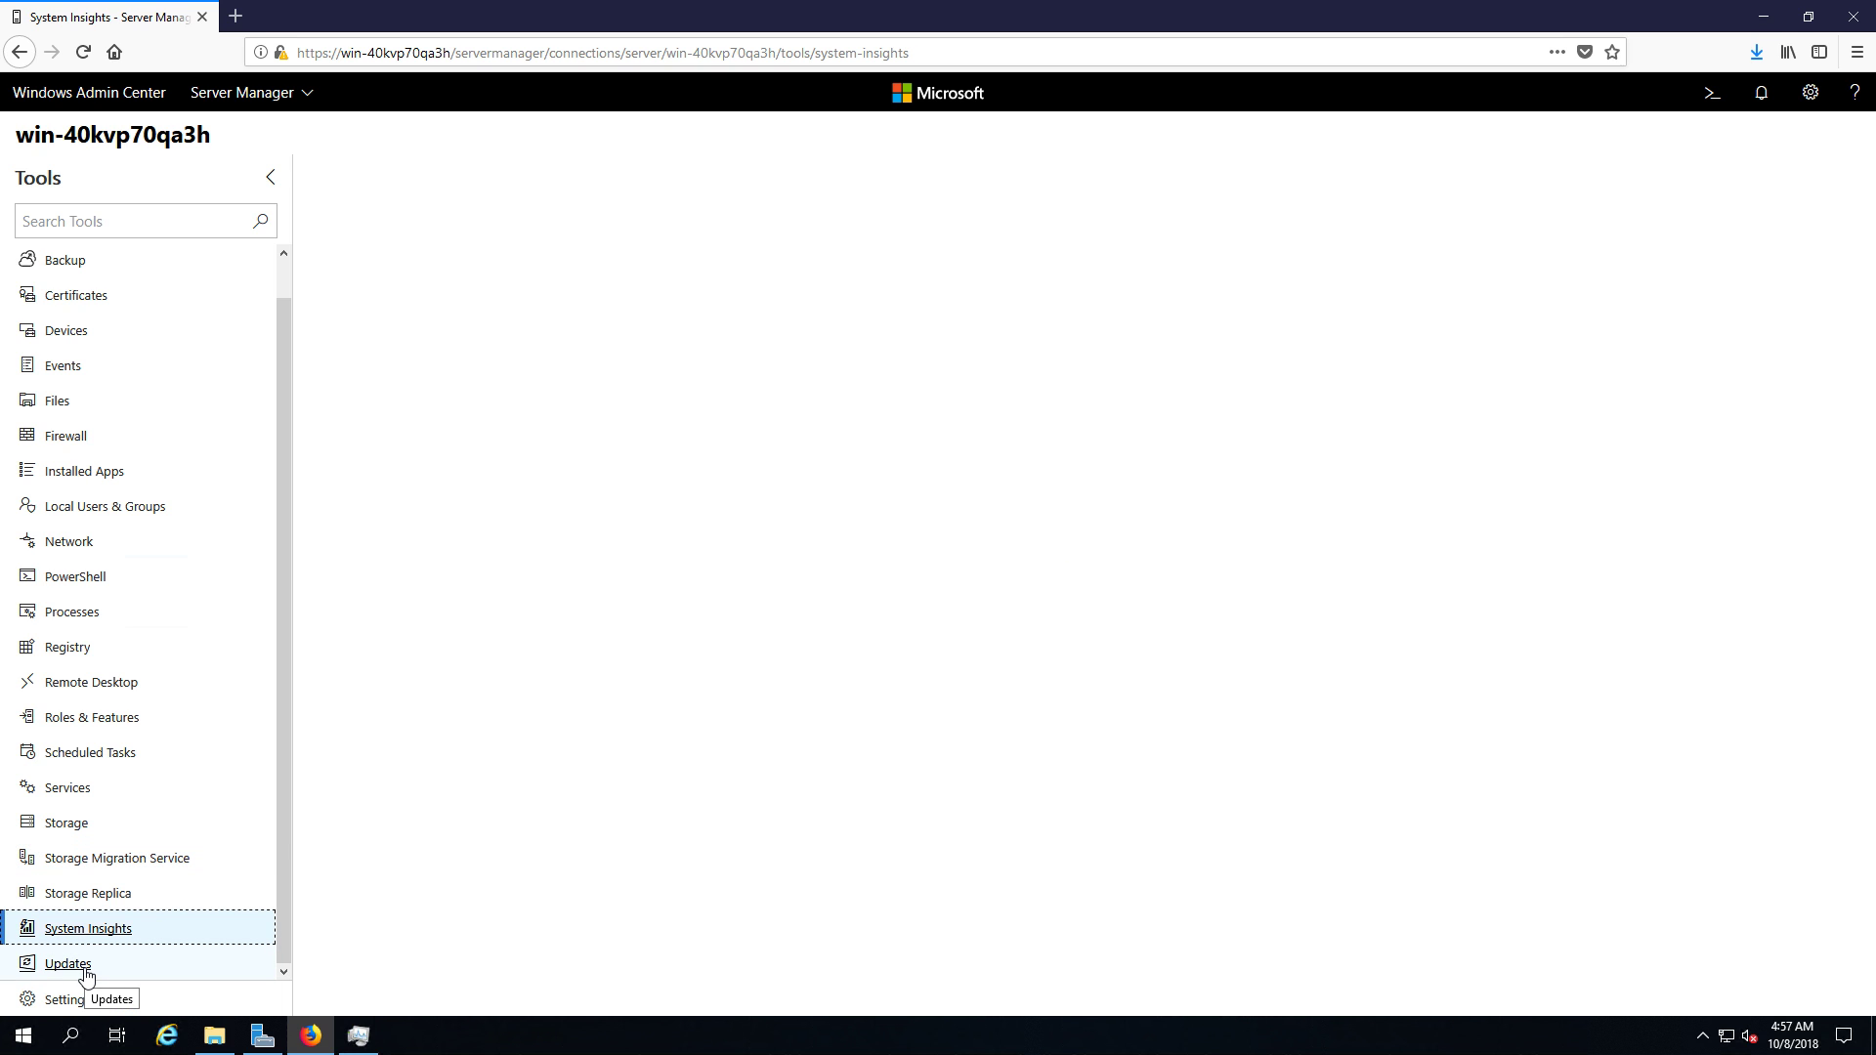
left_click(86, 967)
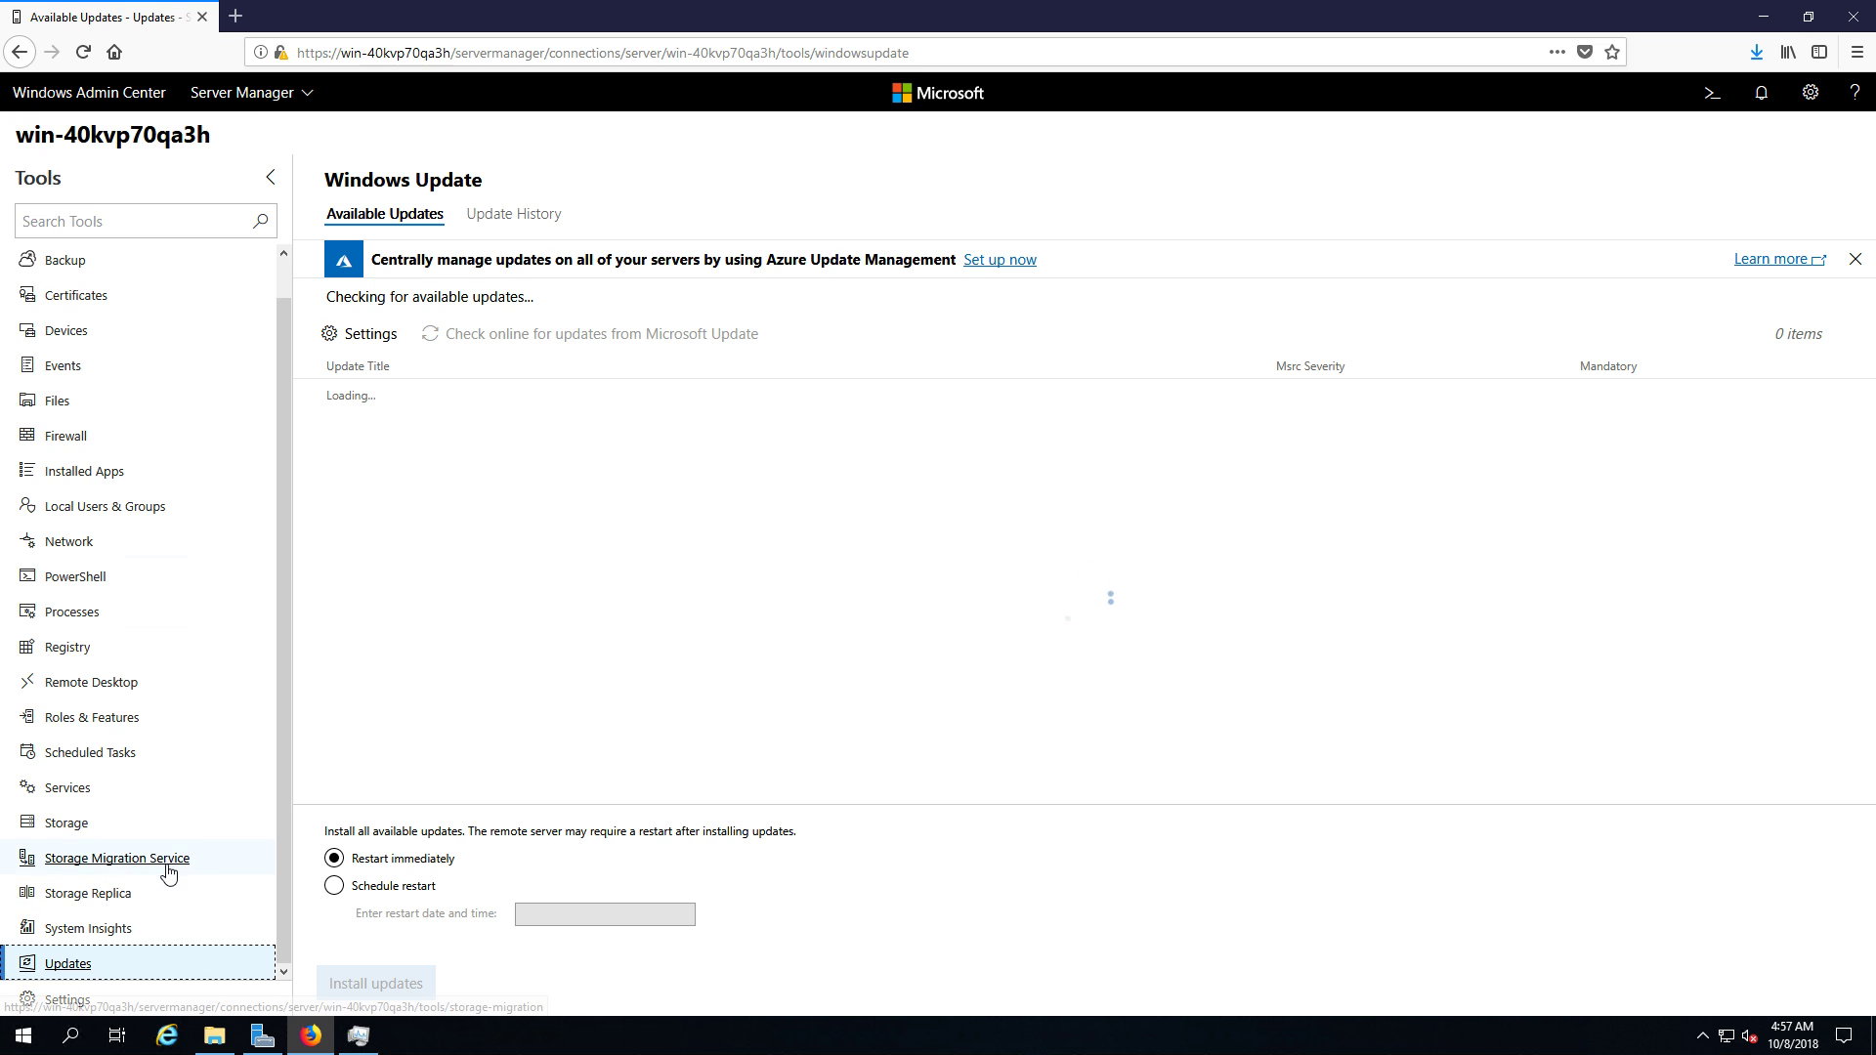
left_click(80, 1016)
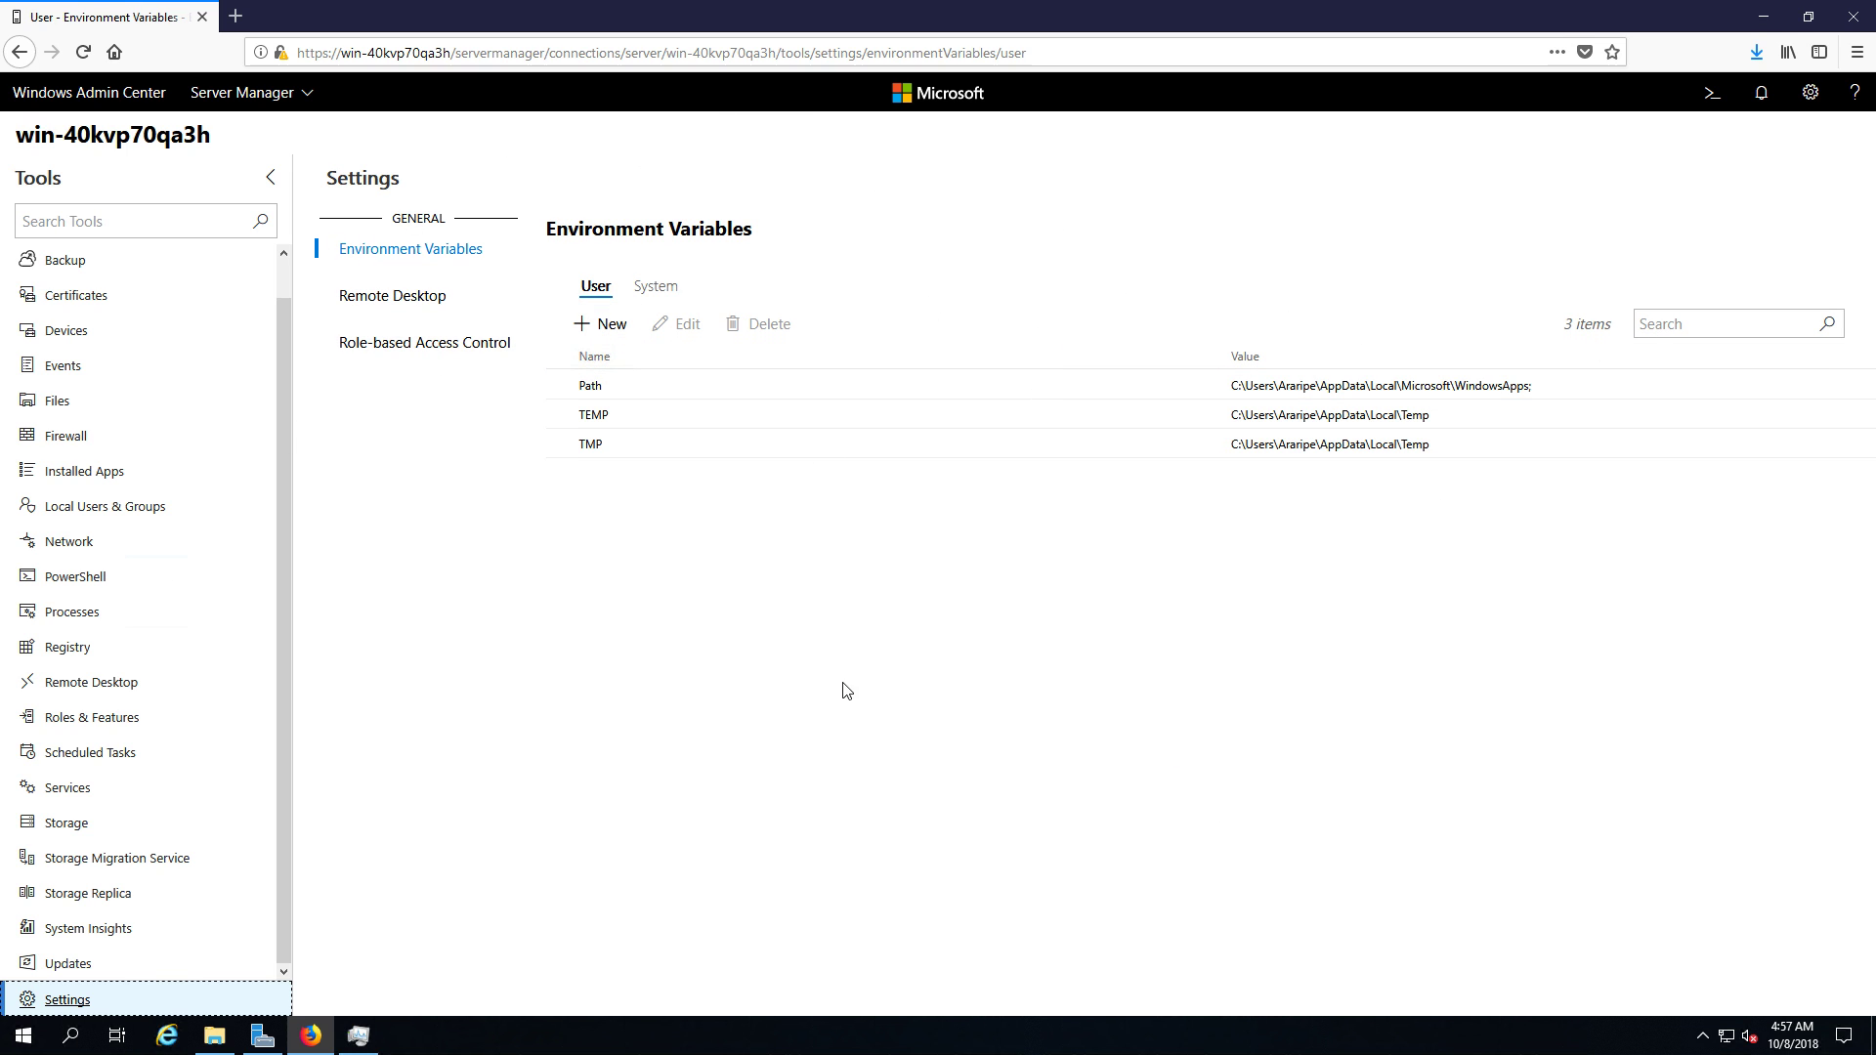
Step: Return to all connections, view the Computer Management connections, and open the Server Manager connections list
left_click(128, 101)
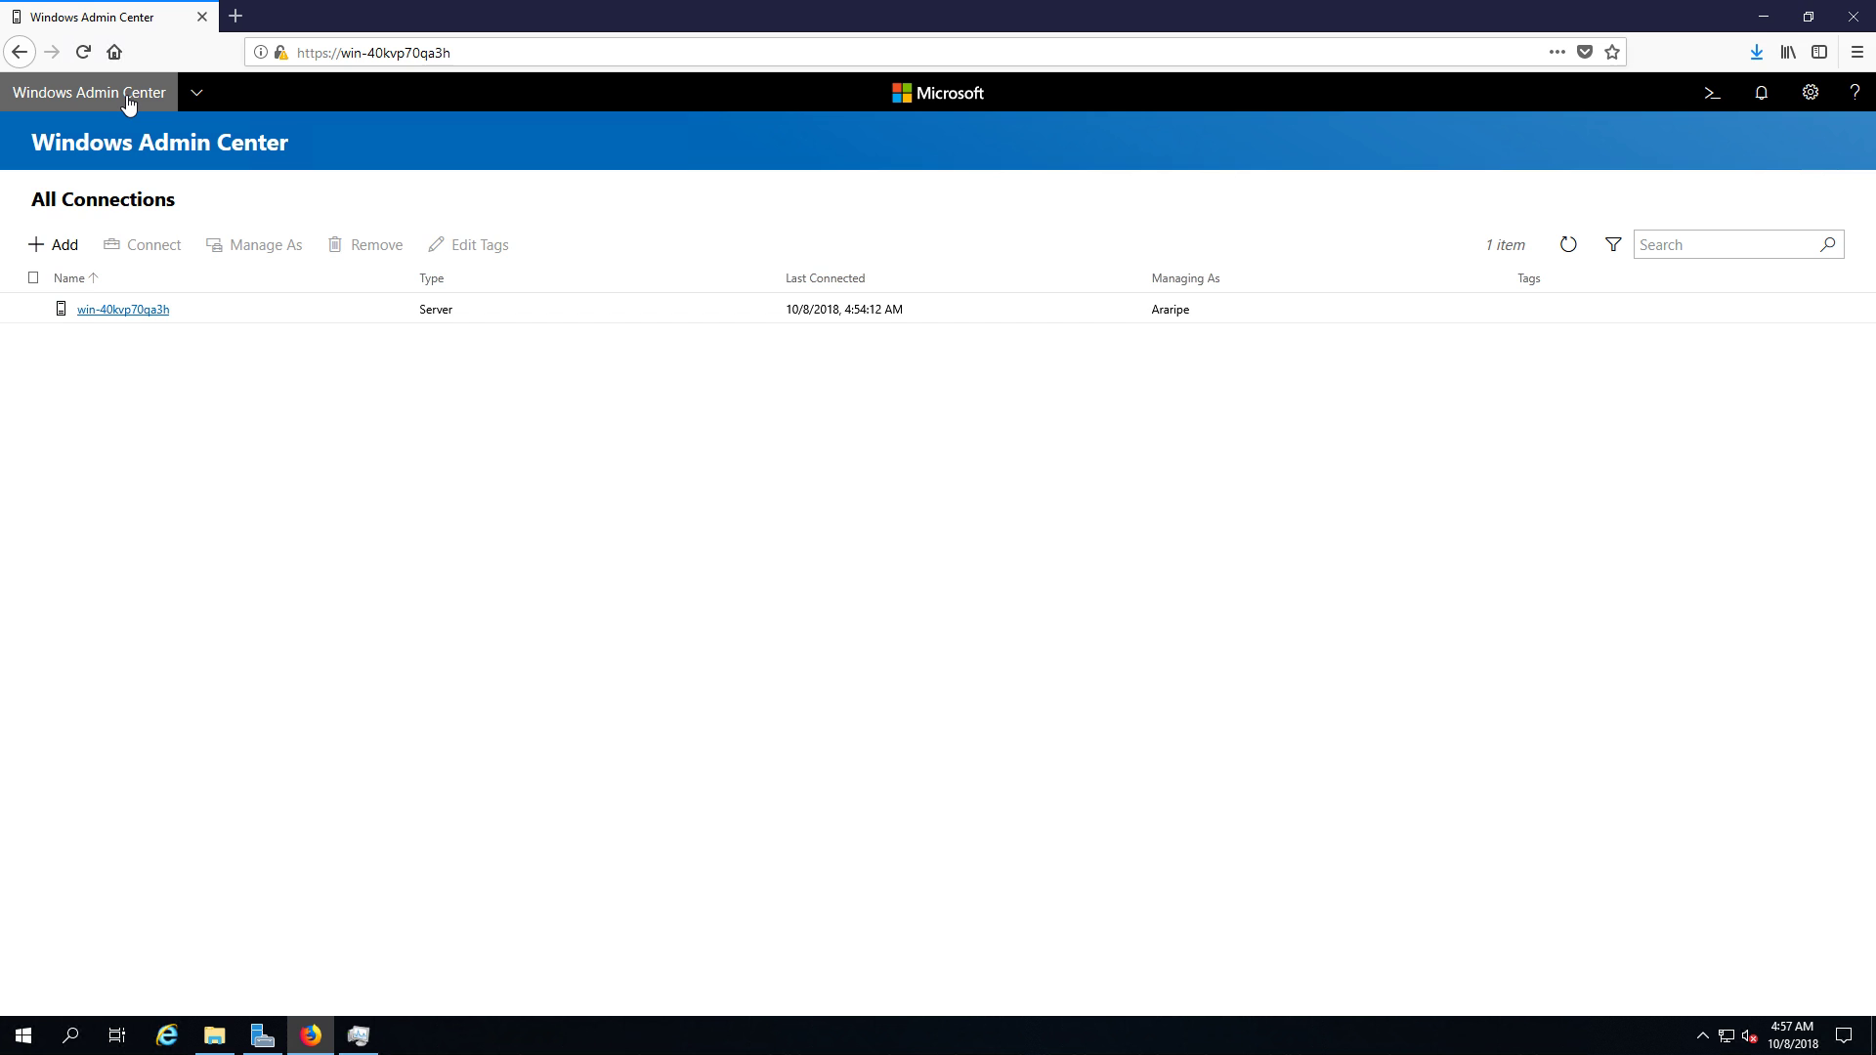
left_click(196, 96)
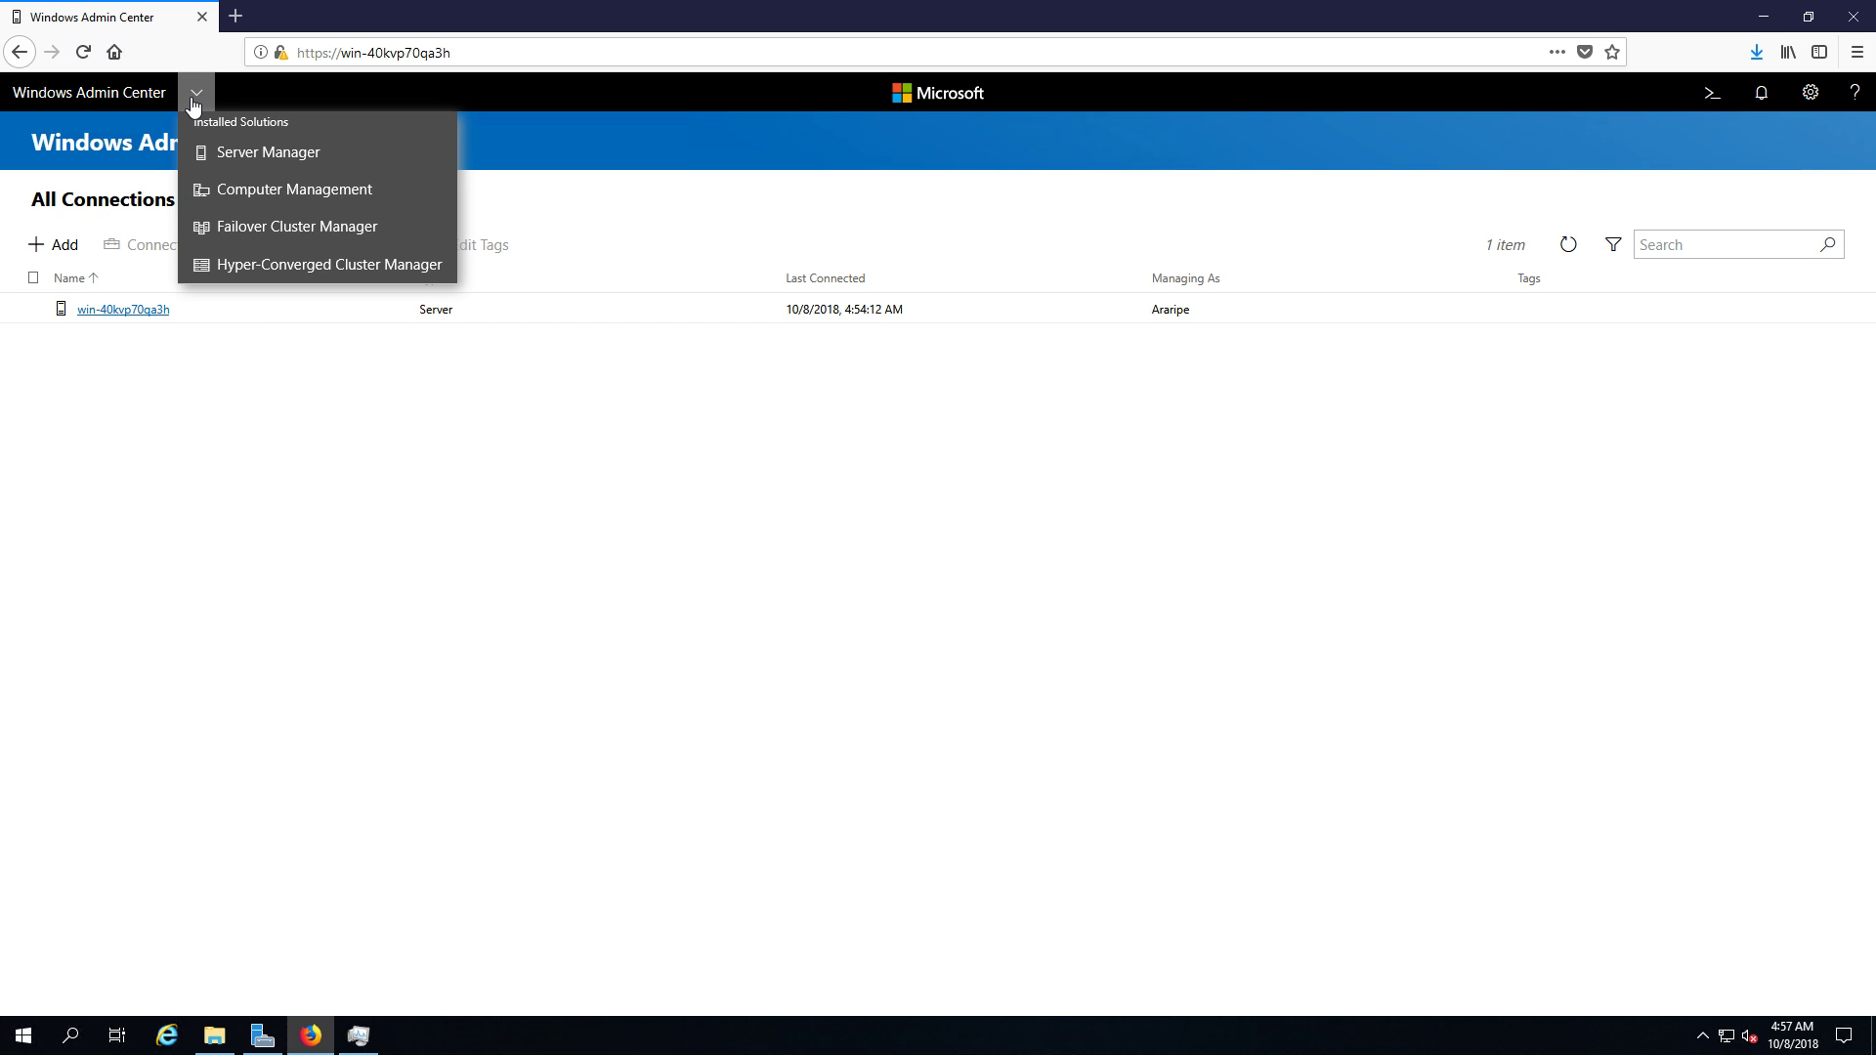
left_click(250, 188)
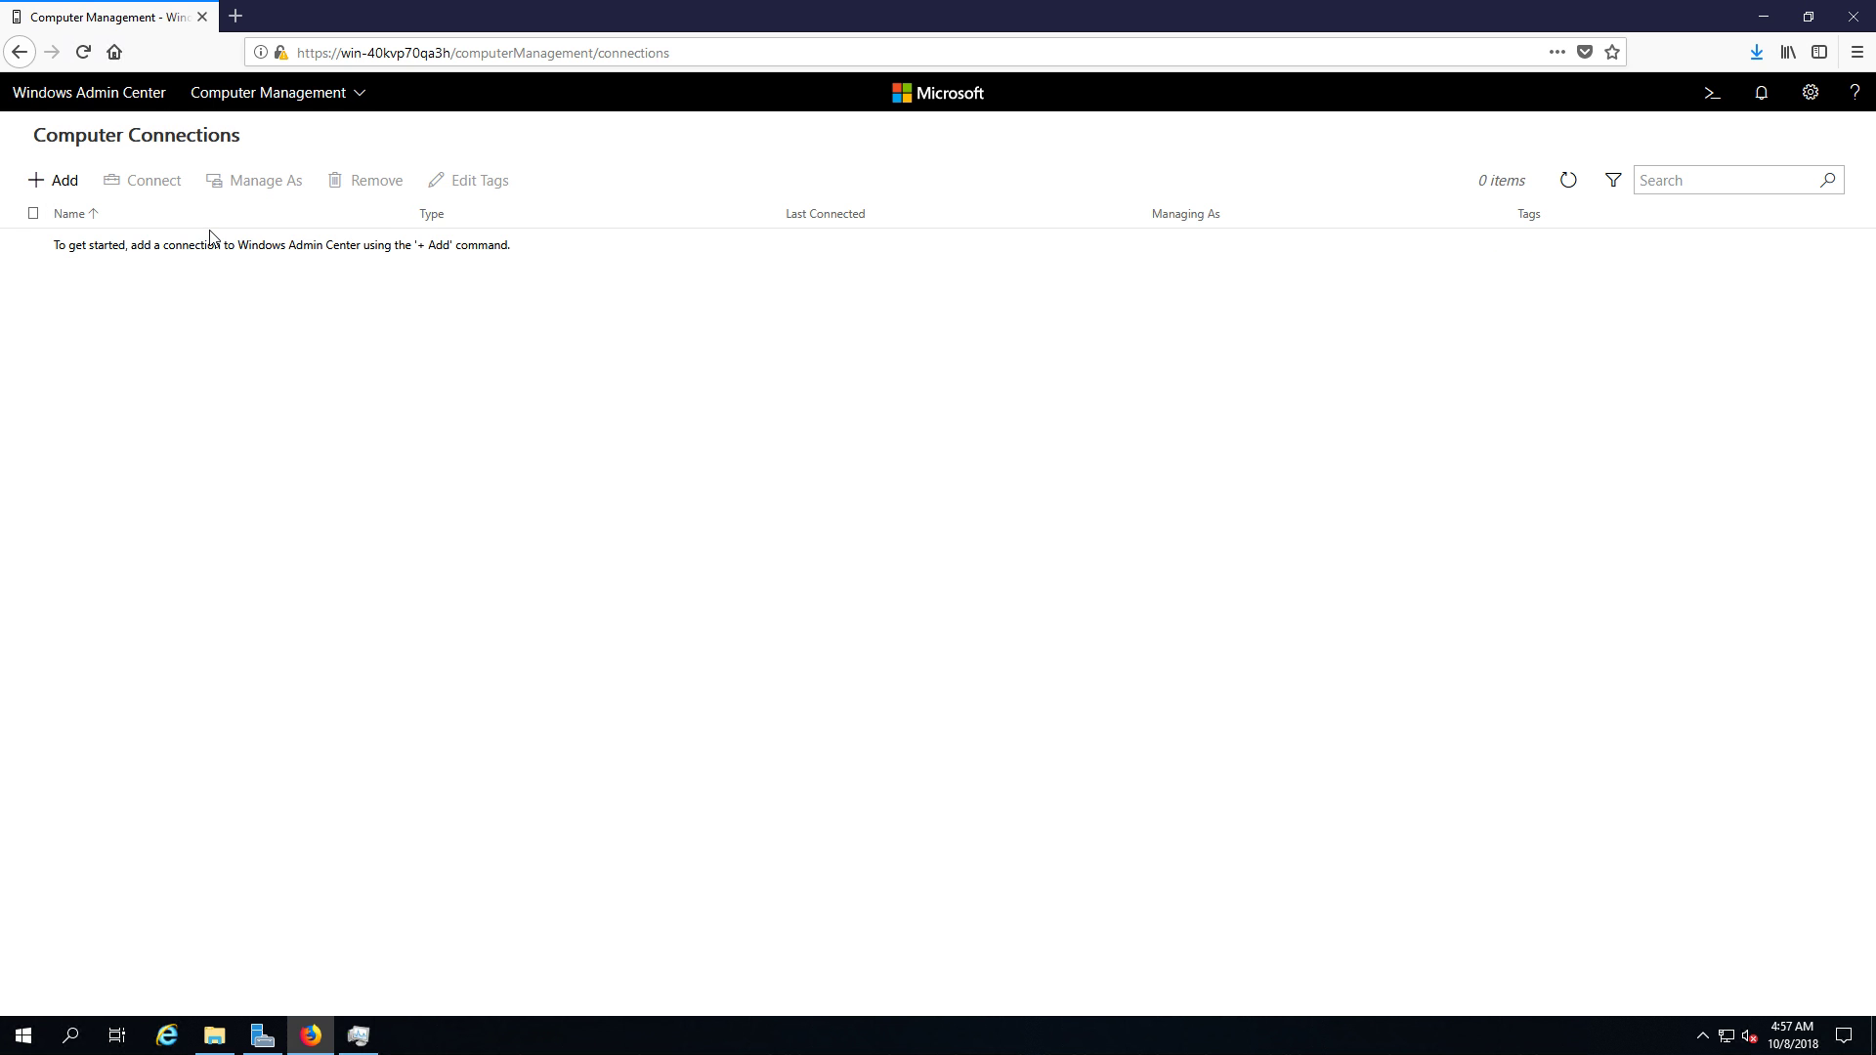
left_click(200, 95)
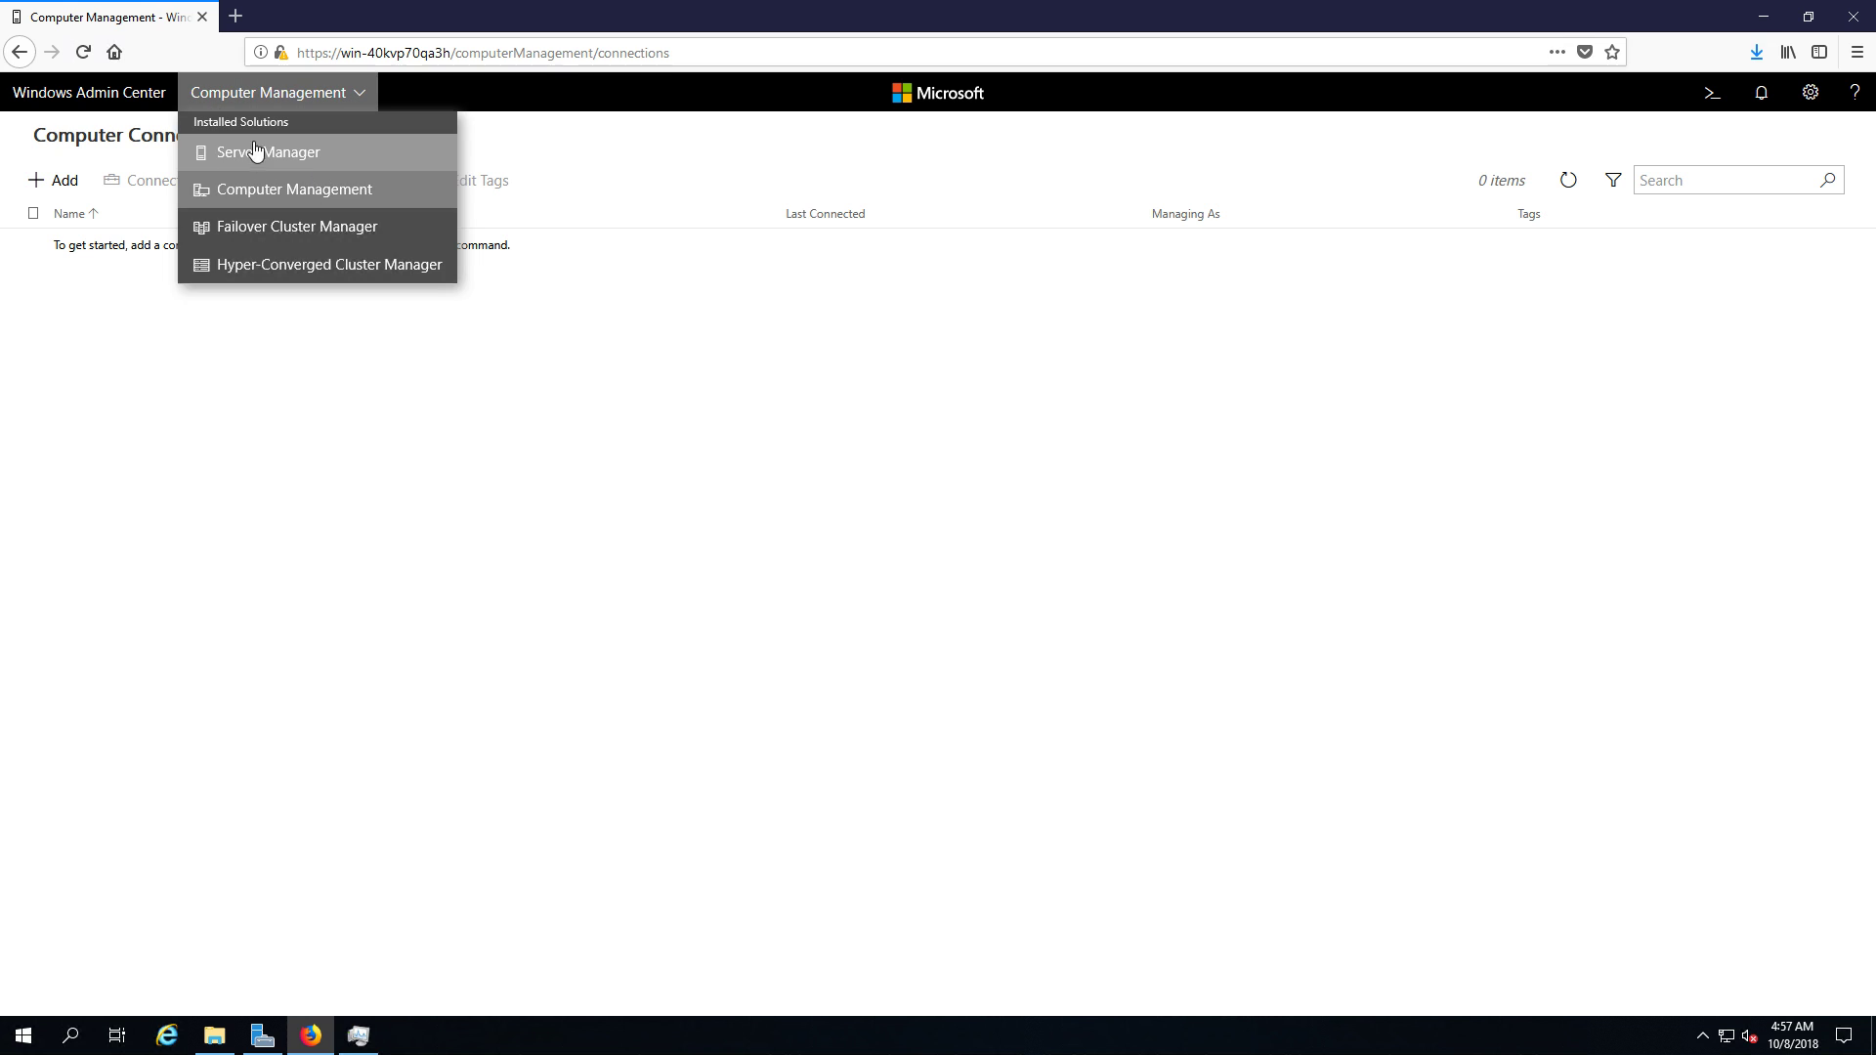
left_click(300, 158)
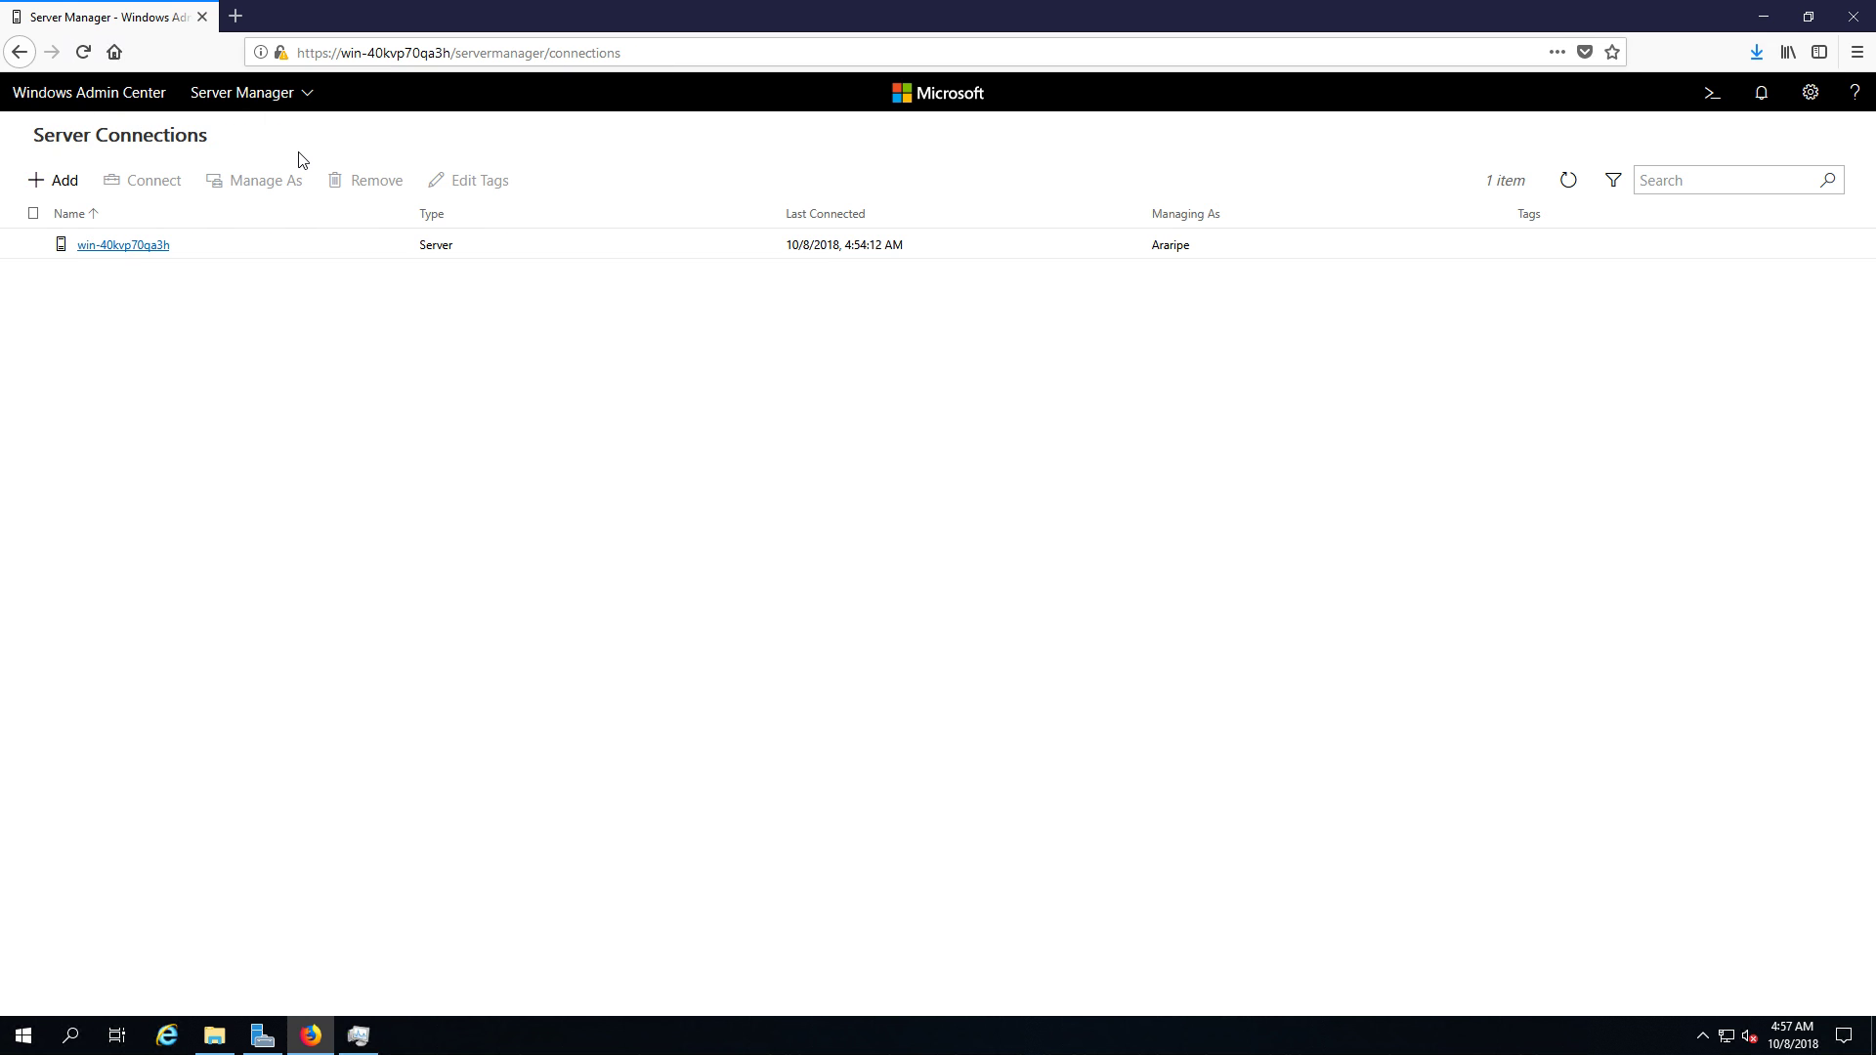
right_click(128, 252)
left_click(84, 299)
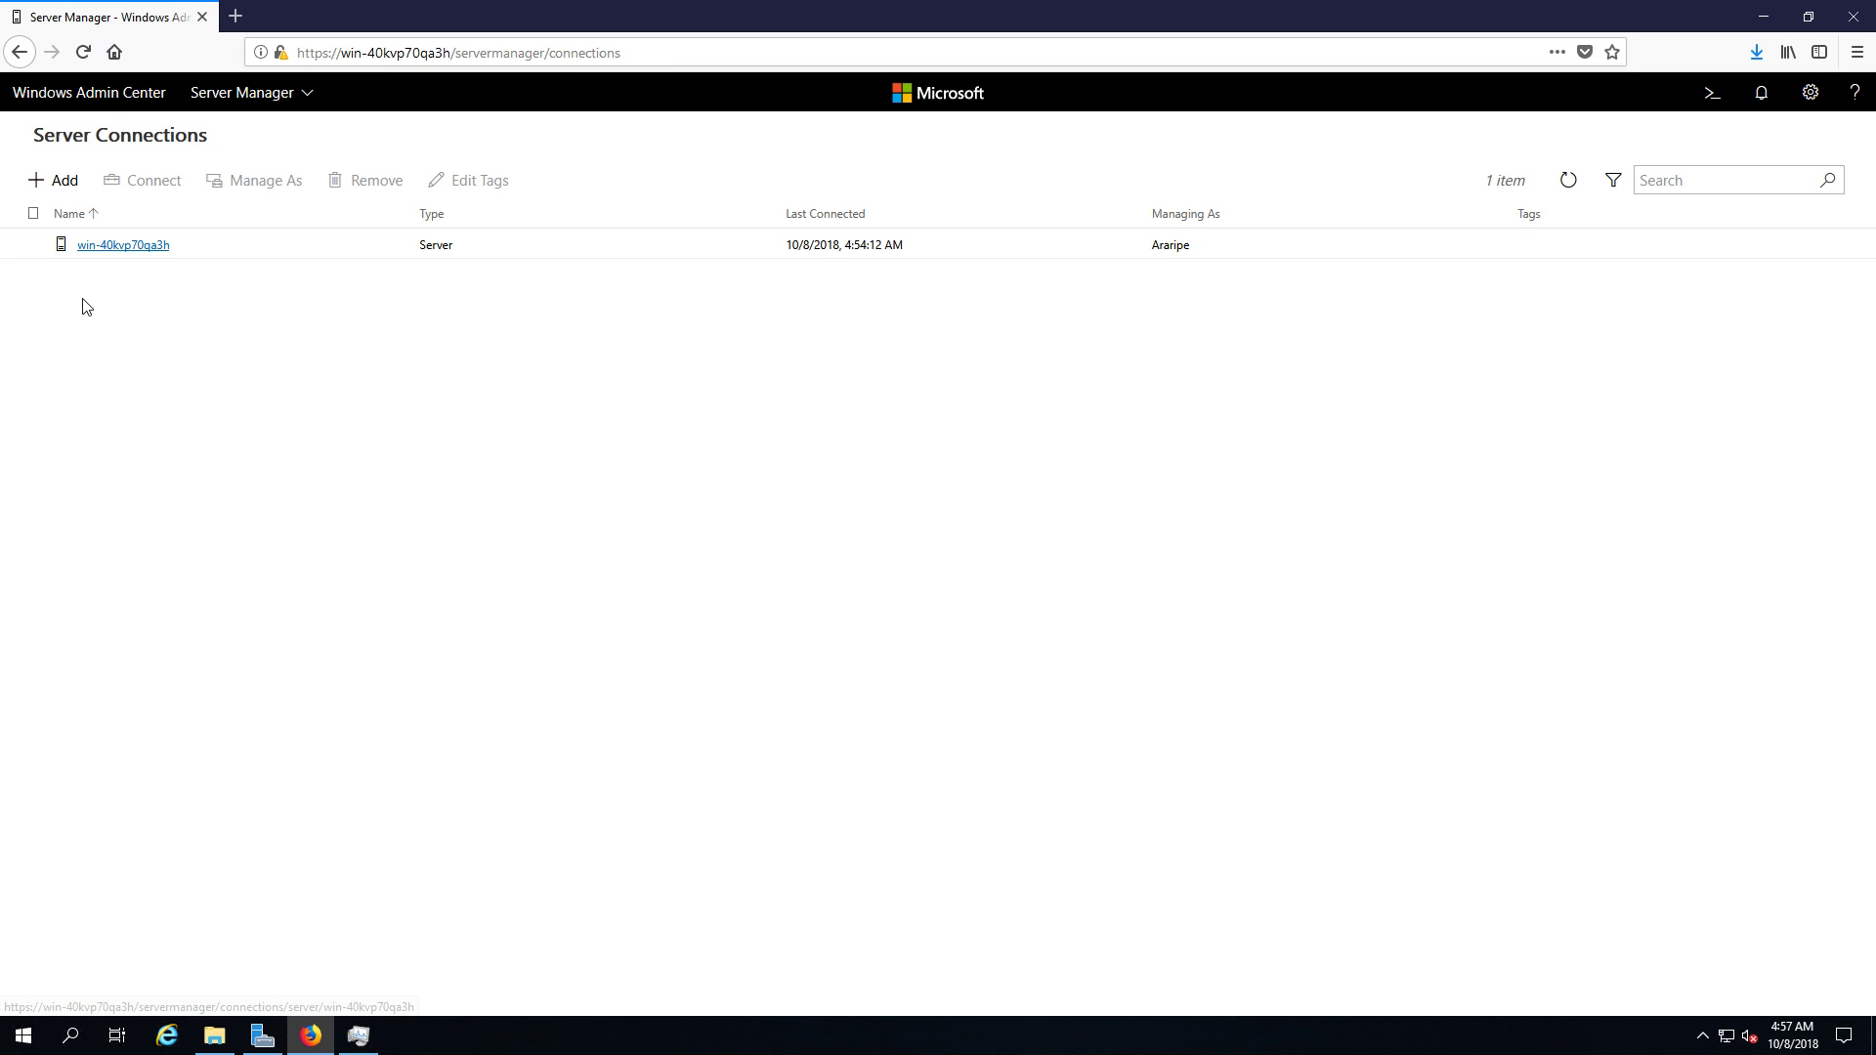
Step: Connect to server win-40kvp70qa3h to view its Overview, and switch to Task Manager to view the Memory performance details alongside it
left_click(141, 246)
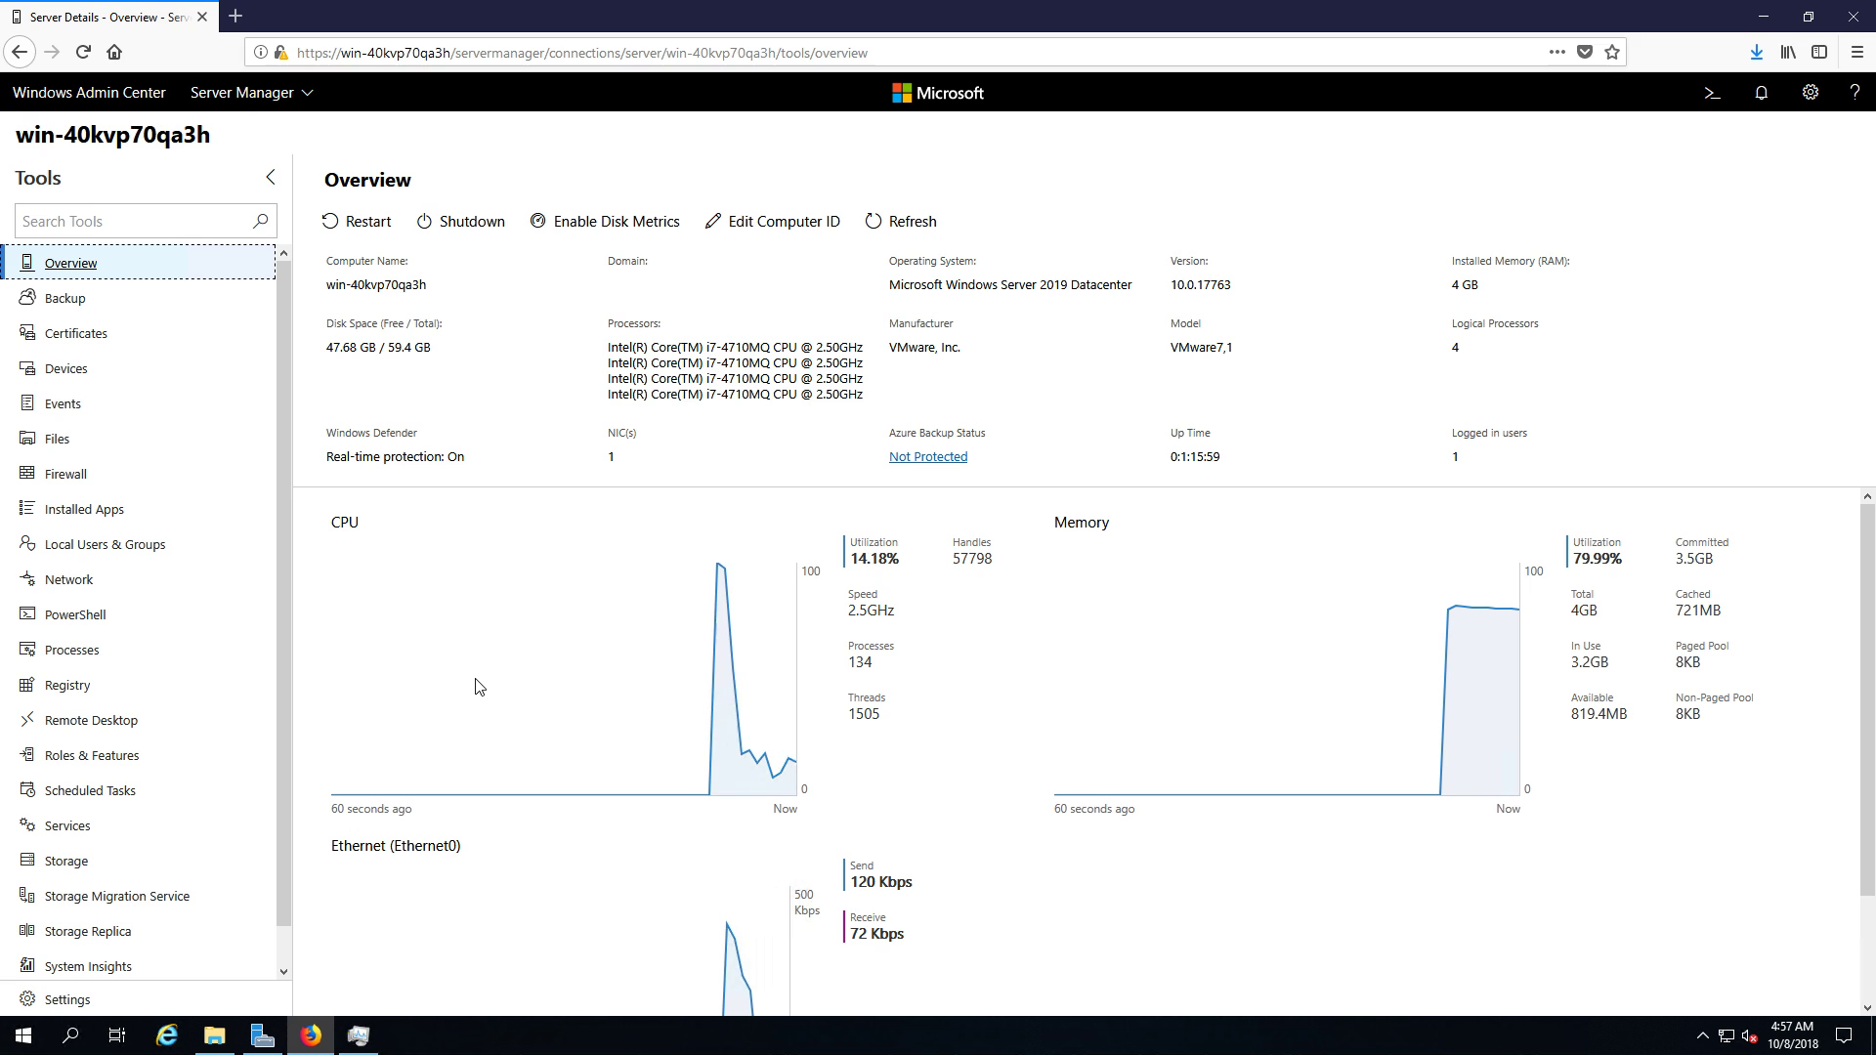
left_click(359, 1035)
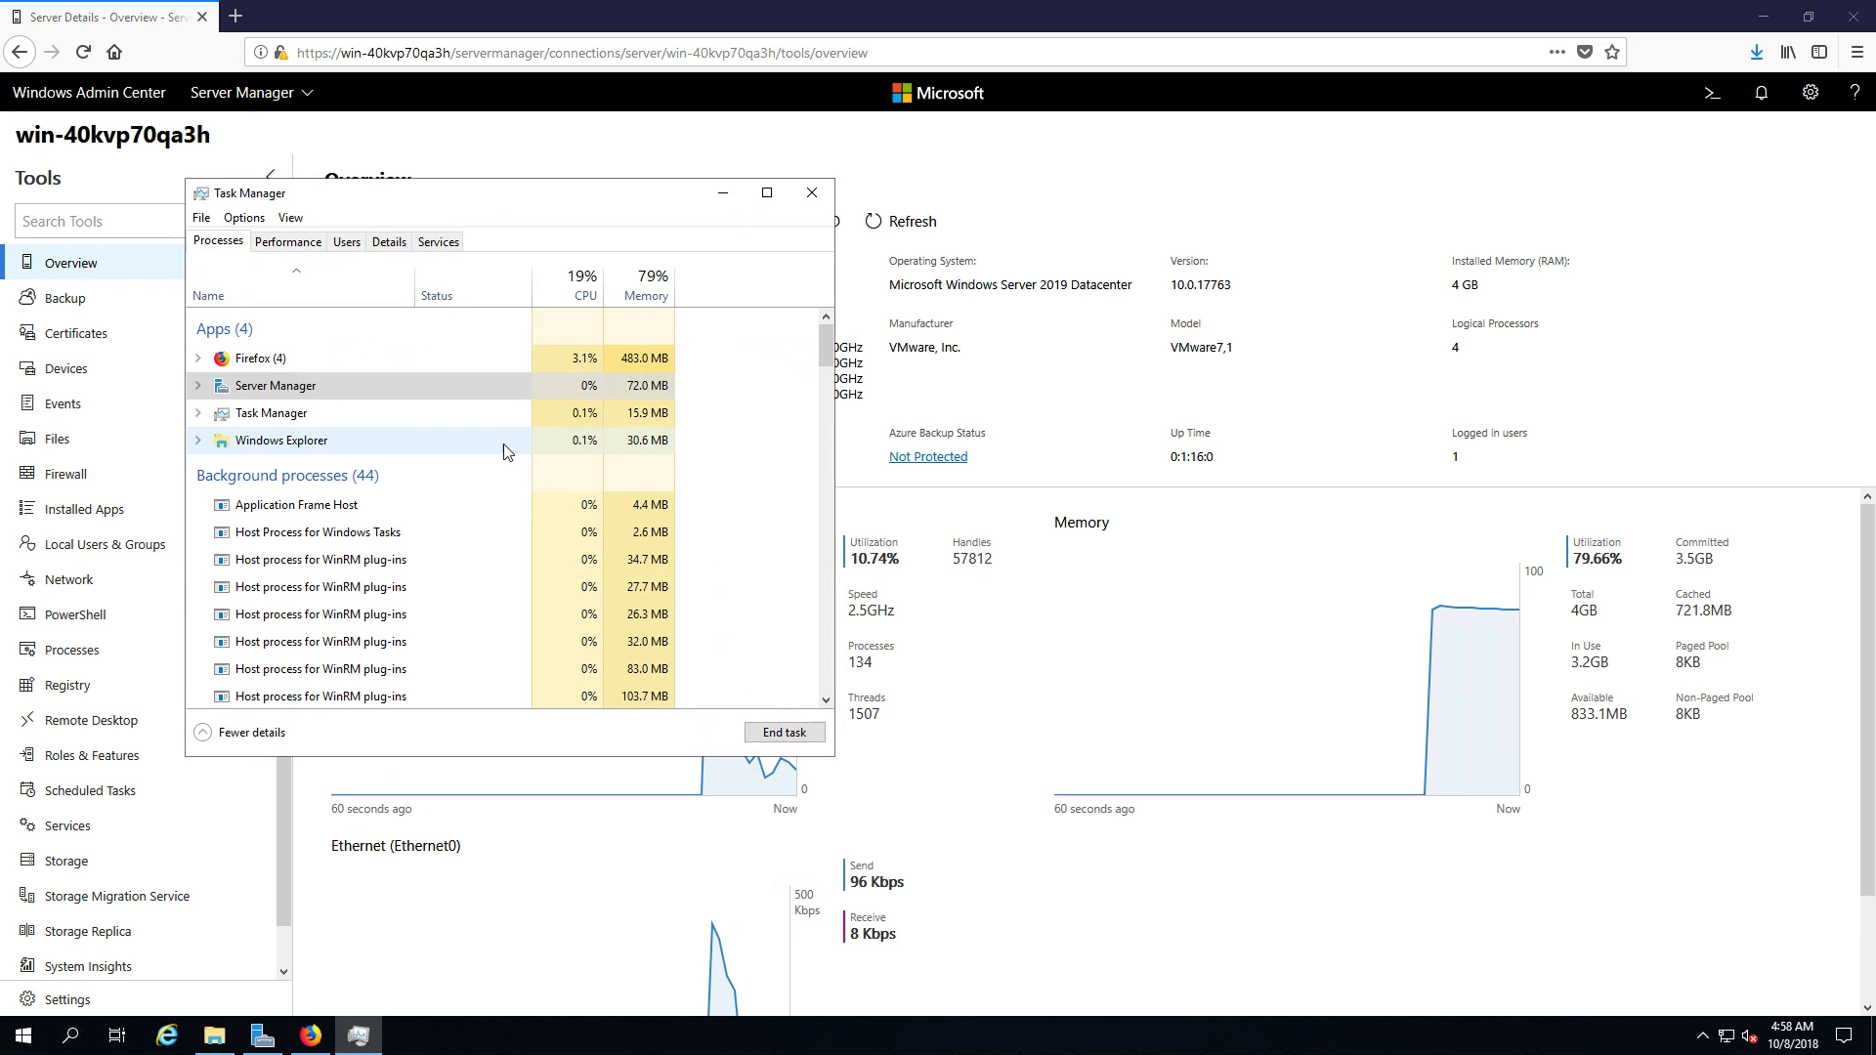
left_click(288, 243)
left_click(253, 337)
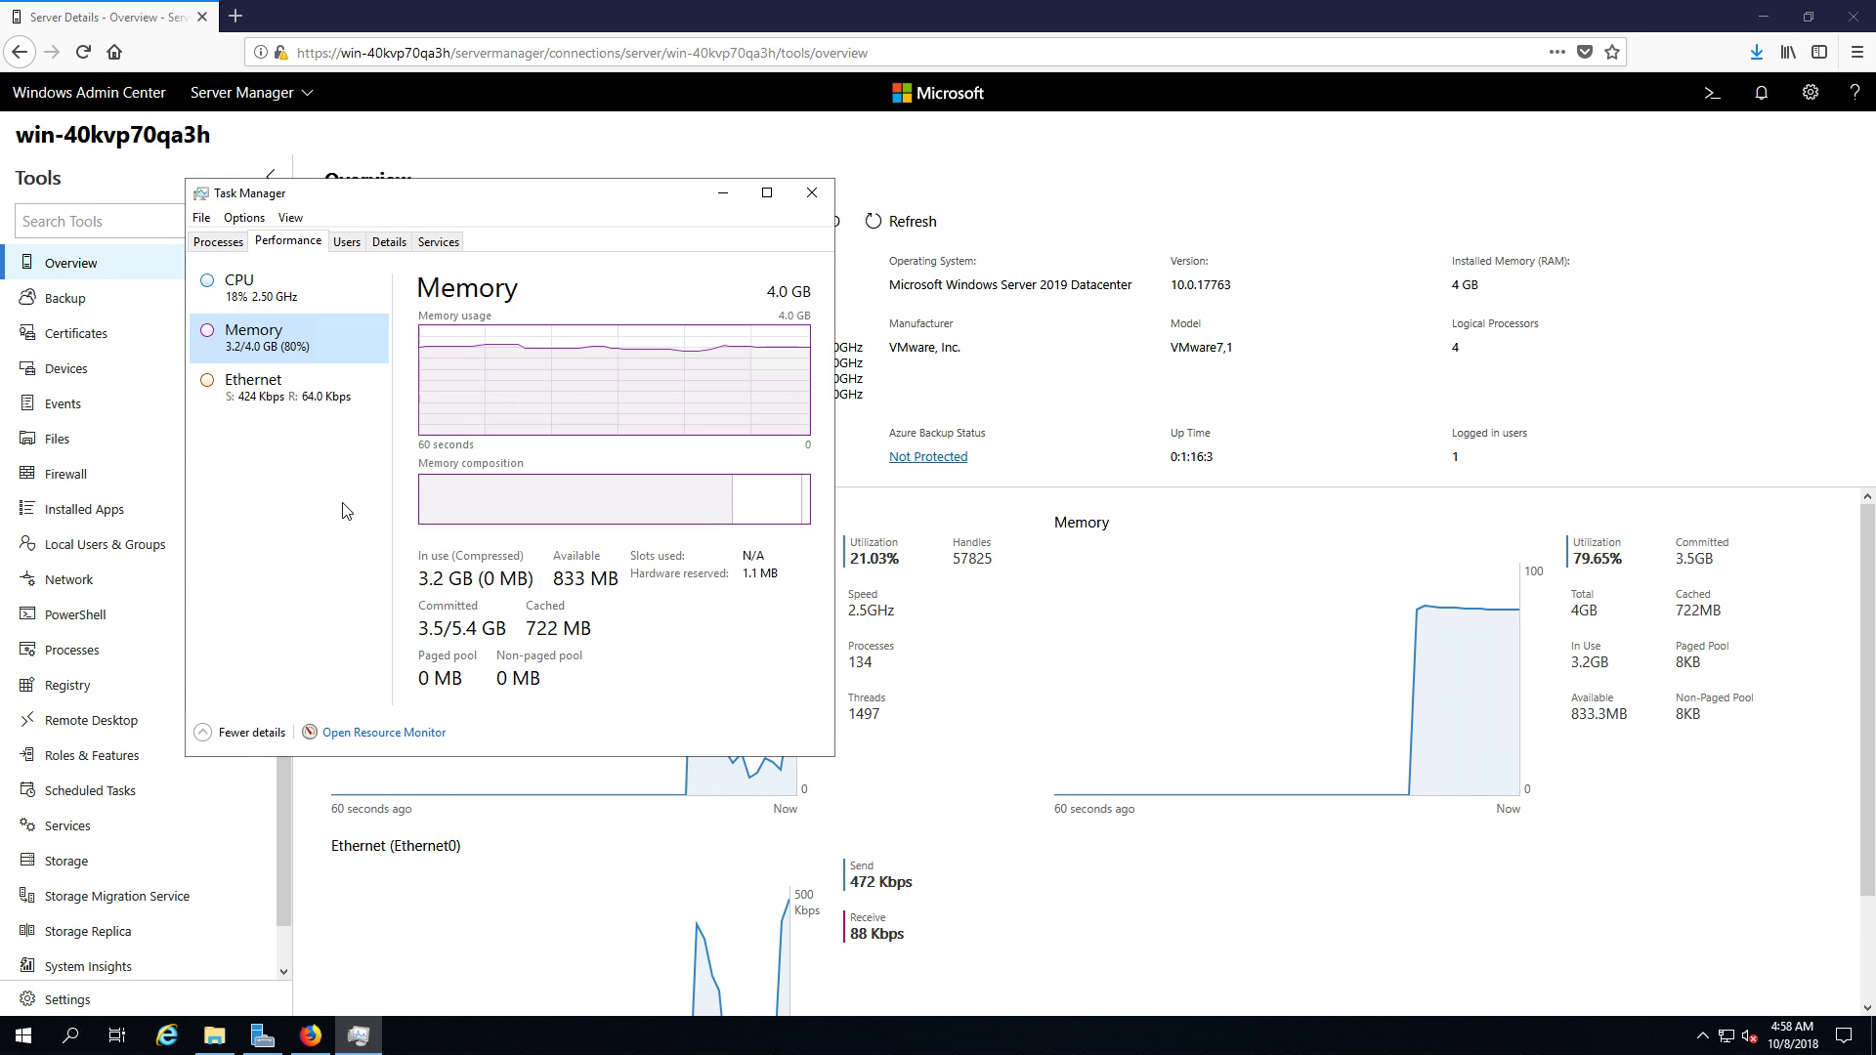
Step: Move the Task Manager window toward the middle of the Overview page to compare memory usage, minimize it, and show the desktop
left_click_drag(584, 214, 1000, 282)
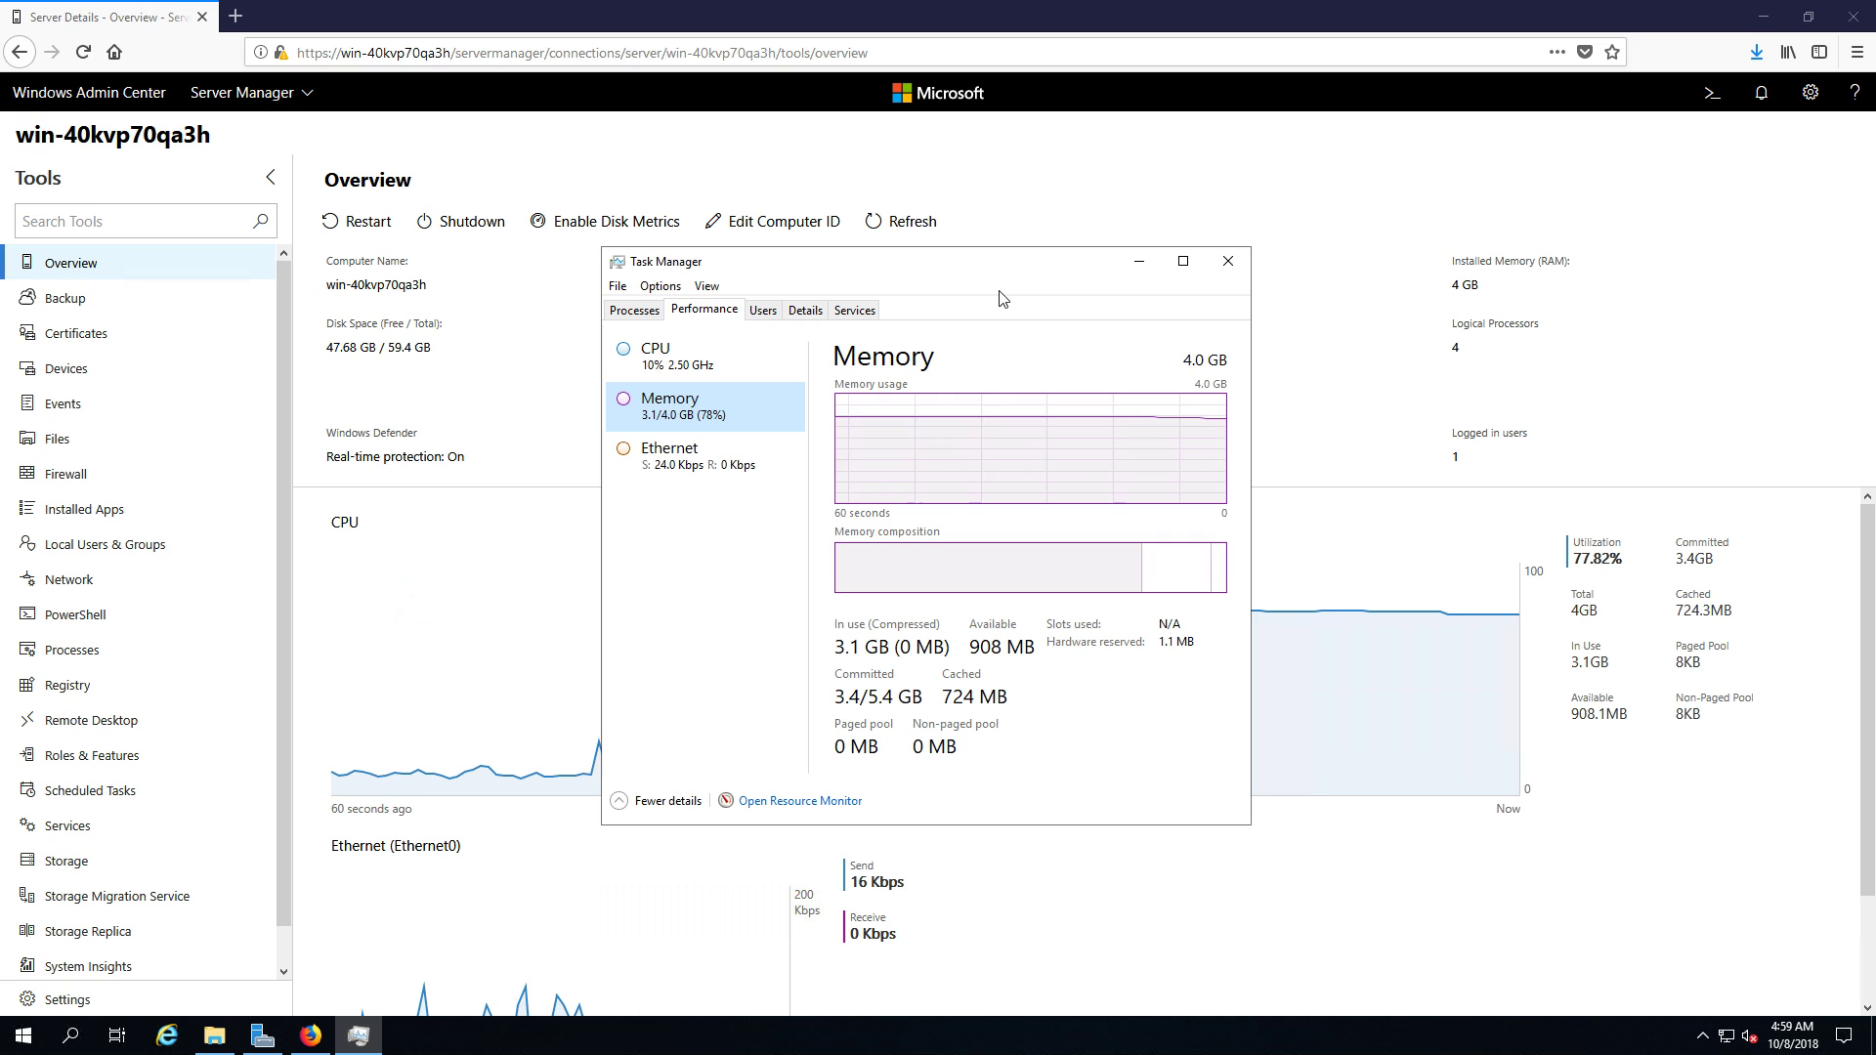
left_click(1139, 263)
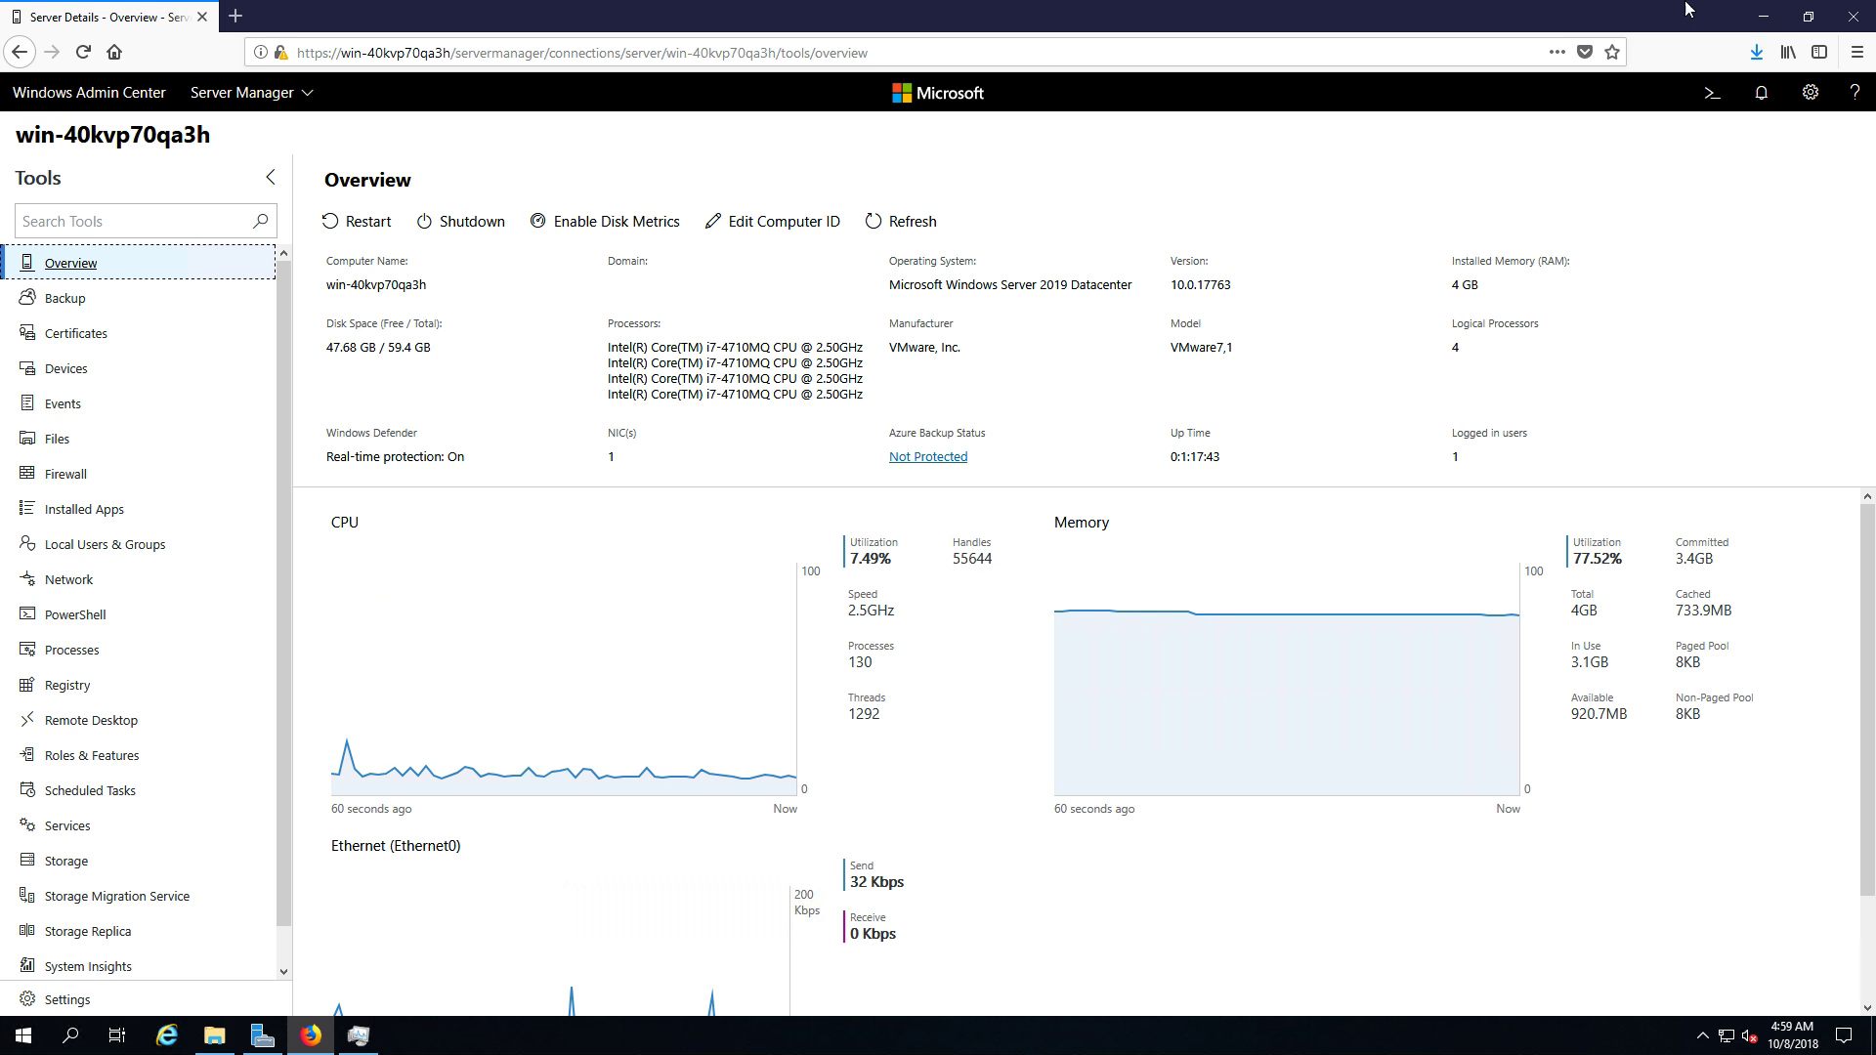
key("super+d")
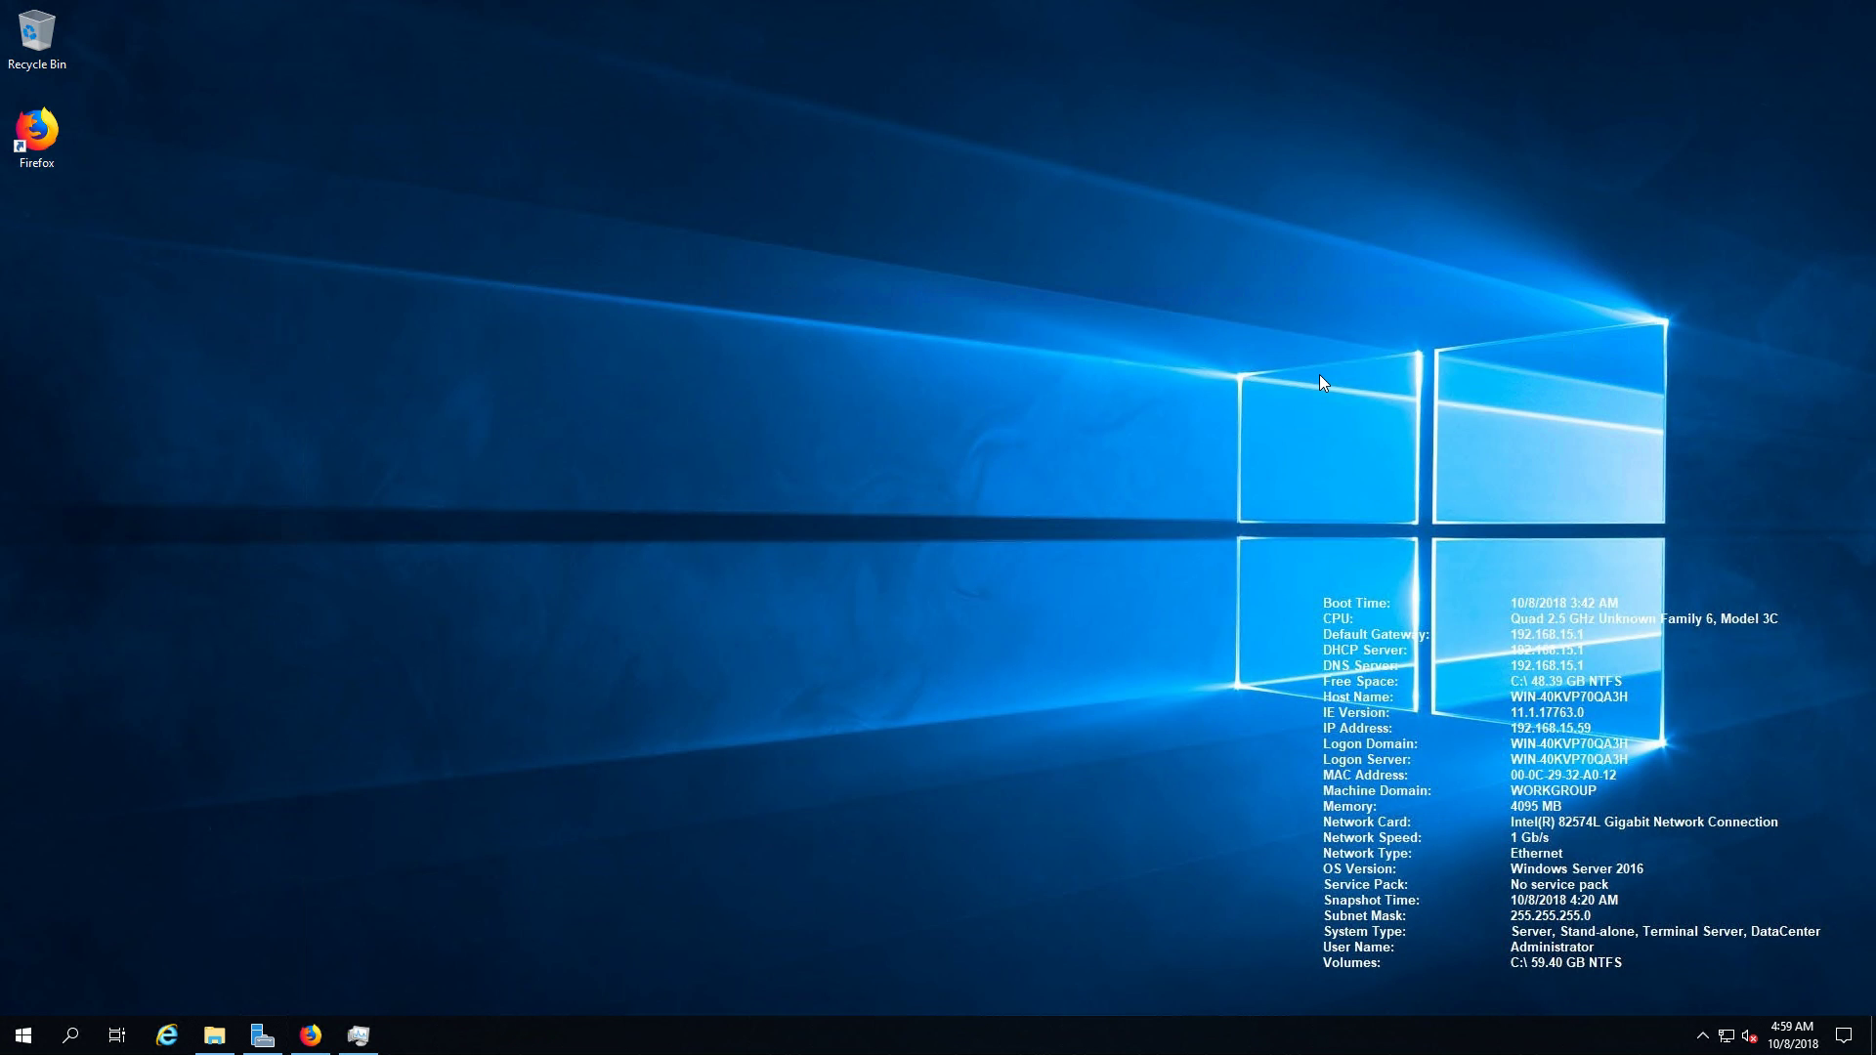